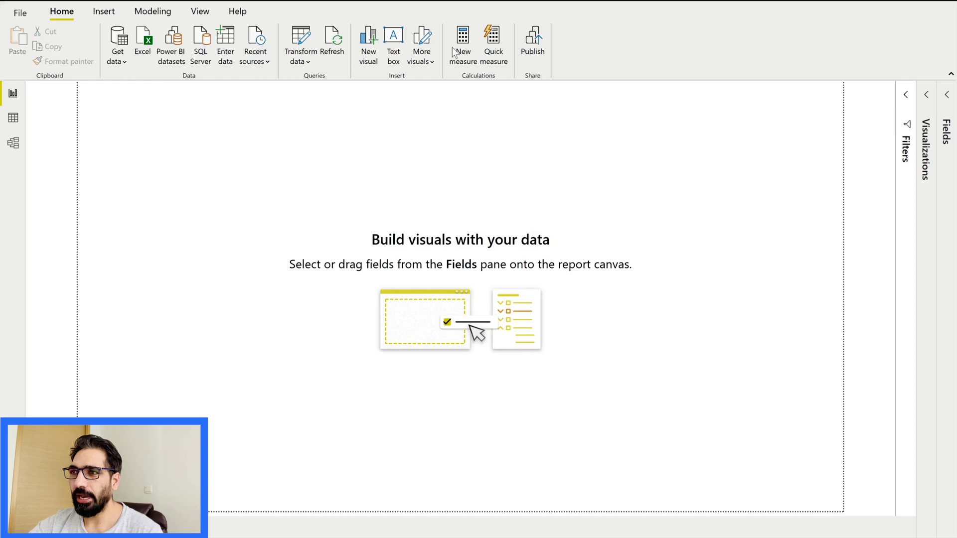
Review the relationship between Calendar Table and Sales Data in the model, testing the database header option and the collapsed Calendar Table card.
{"action": "left_click", "coordinate": [13, 148]}
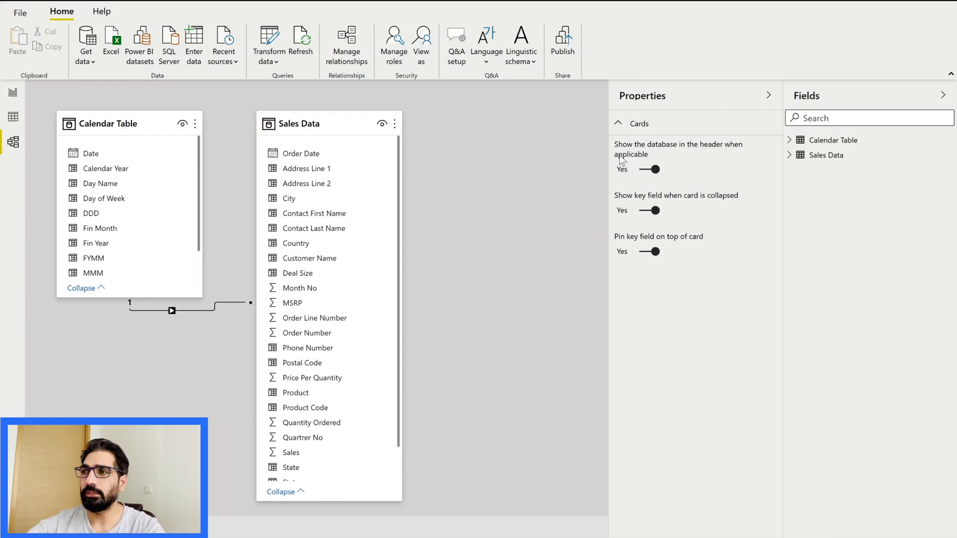
{"action": "left_click", "coordinate": [653, 170]}
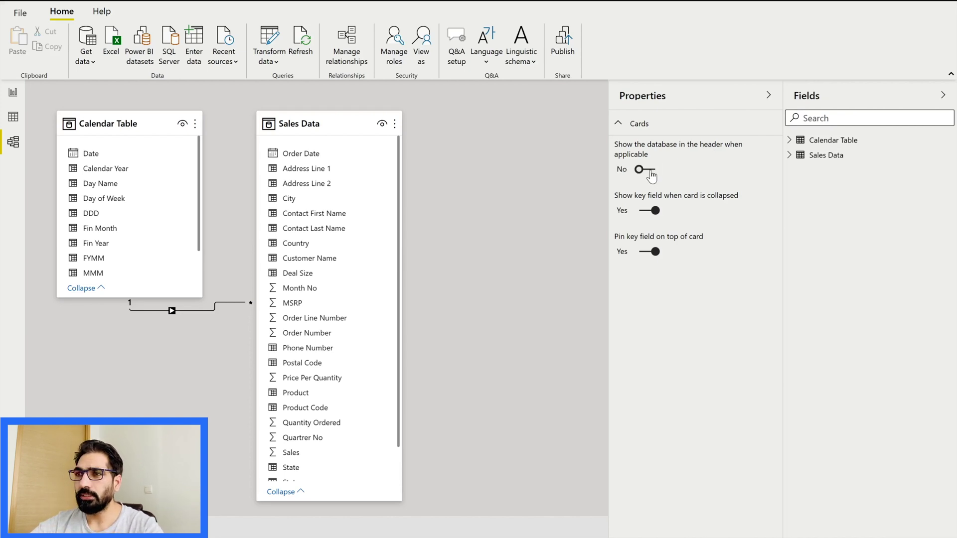
{"action": "left_click", "coordinate": [650, 171]}
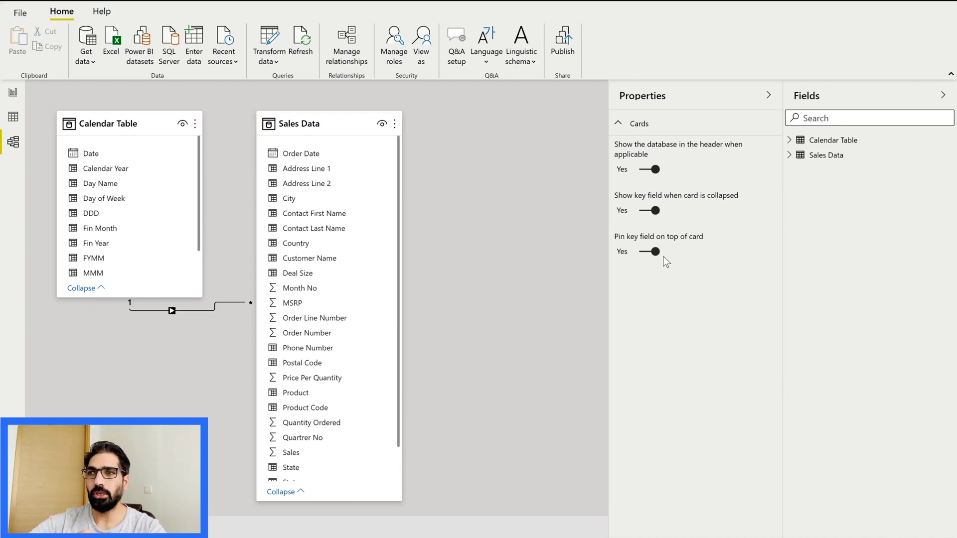
{"action": "left_click", "coordinate": [77, 289]}
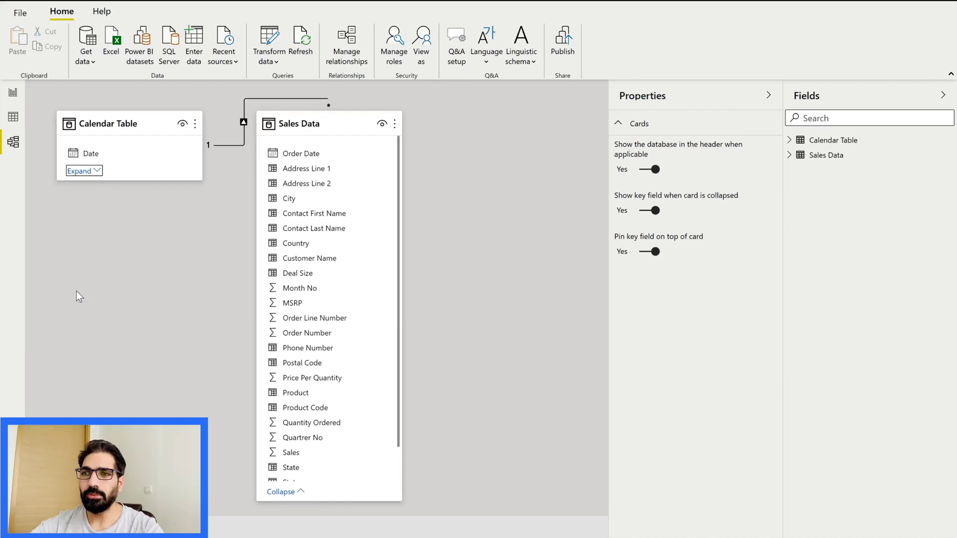
{"action": "left_click", "coordinate": [79, 171]}
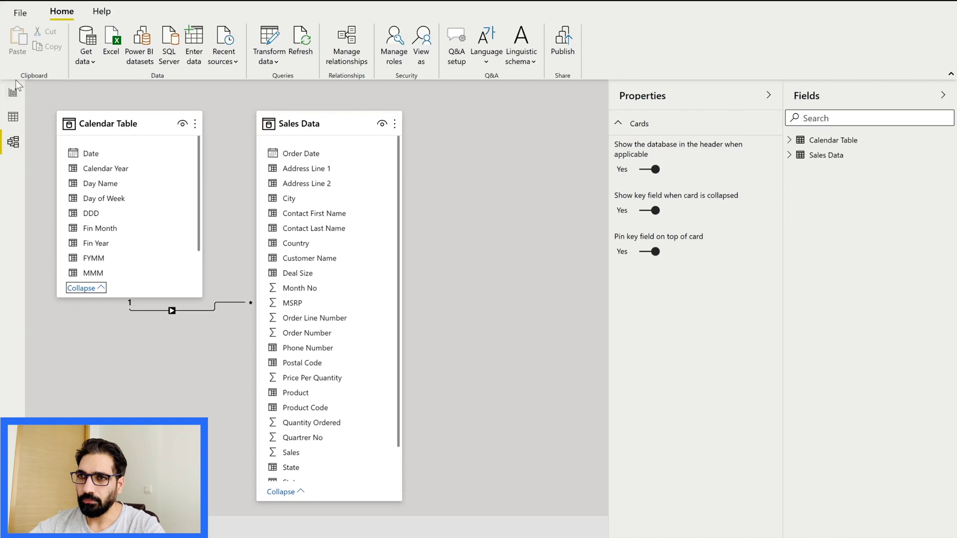
Add a line chart to the report page and enlarge it across the full canvas width, with the Sales Data fields expanded.
{"action": "left_click", "coordinate": [13, 92]}
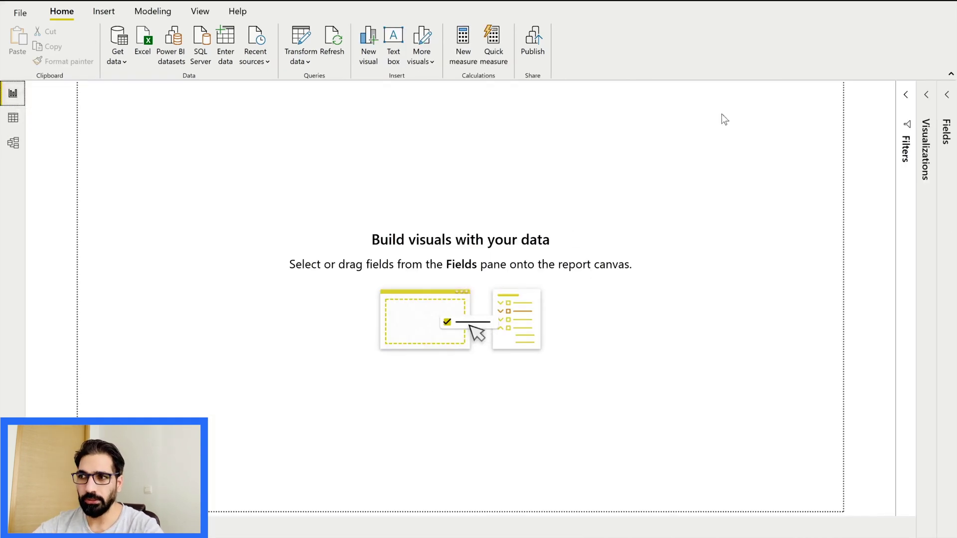
{"action": "left_click", "coordinate": [947, 96]}
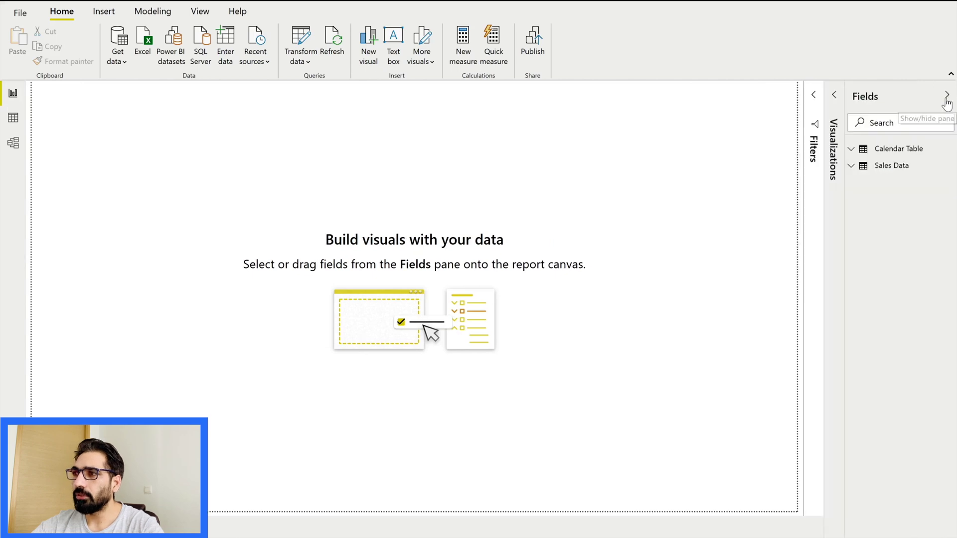
{"action": "left_click", "coordinate": [852, 167]}
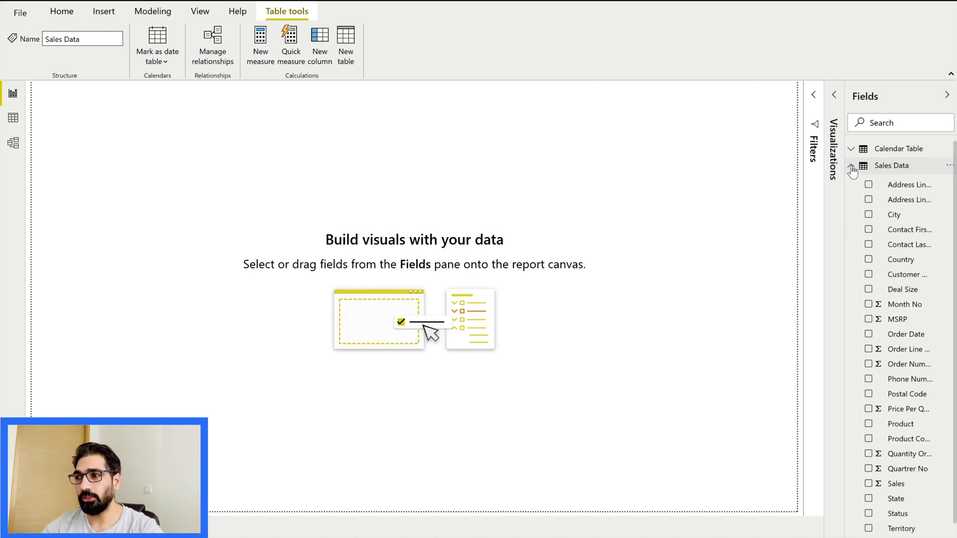
{"action": "left_click", "coordinate": [834, 95]}
{"action": "left_click", "coordinate": [743, 135]}
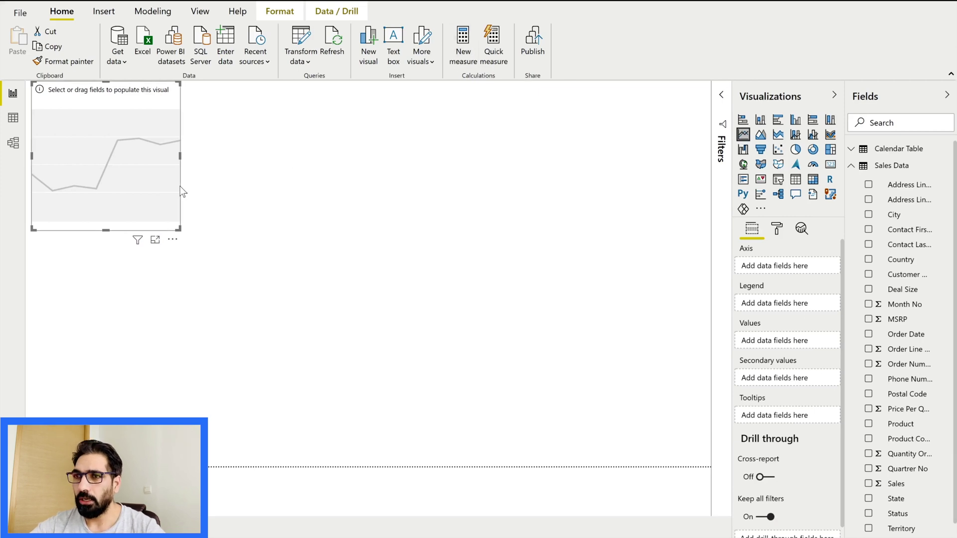
{"action": "left_click_drag", "start_coordinate": [179, 229], "coordinate": [709, 259]}
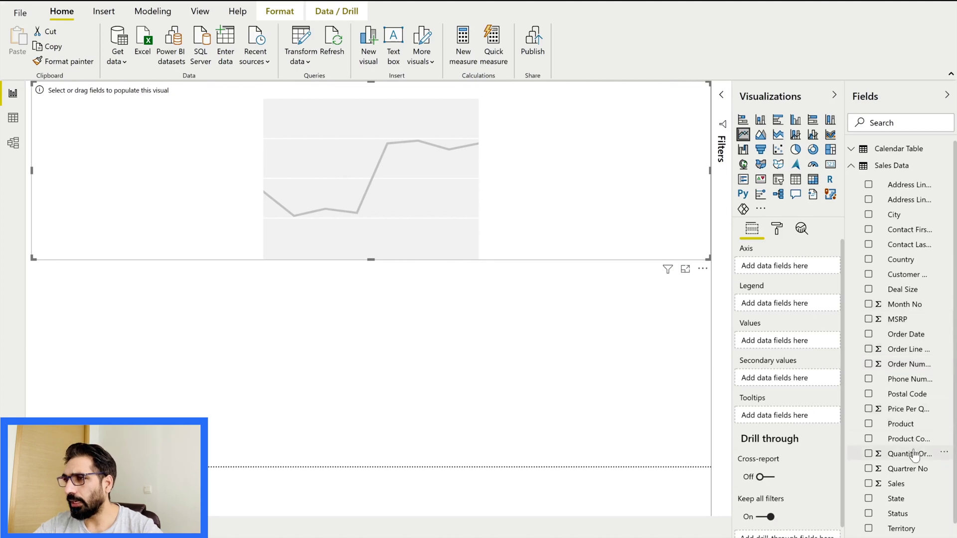
Plot Sales as the line chart's values against Date from Calendar Table on the axis, and make the chart taller.
{"action": "left_click_drag", "start_coordinate": [897, 485], "coordinate": [786, 342]}
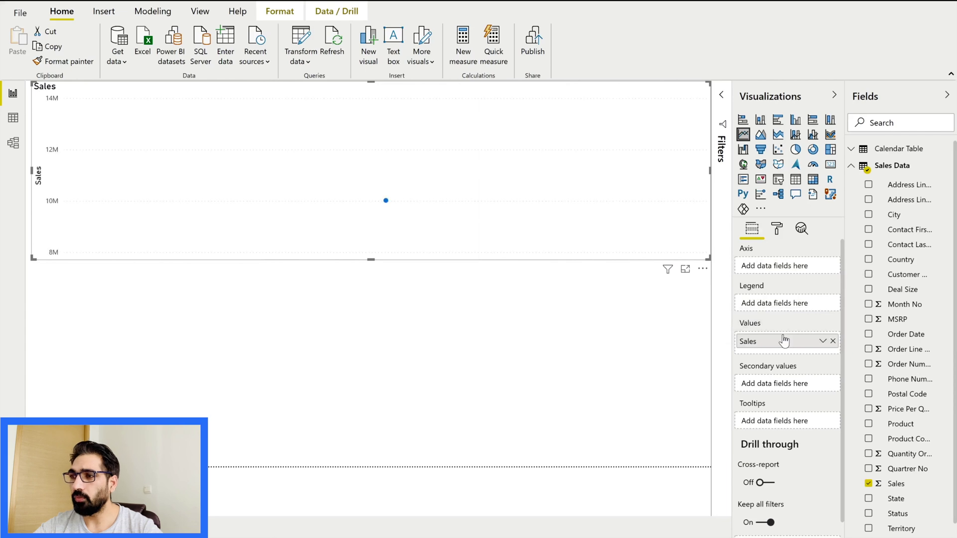
{"action": "left_click", "coordinate": [852, 149]}
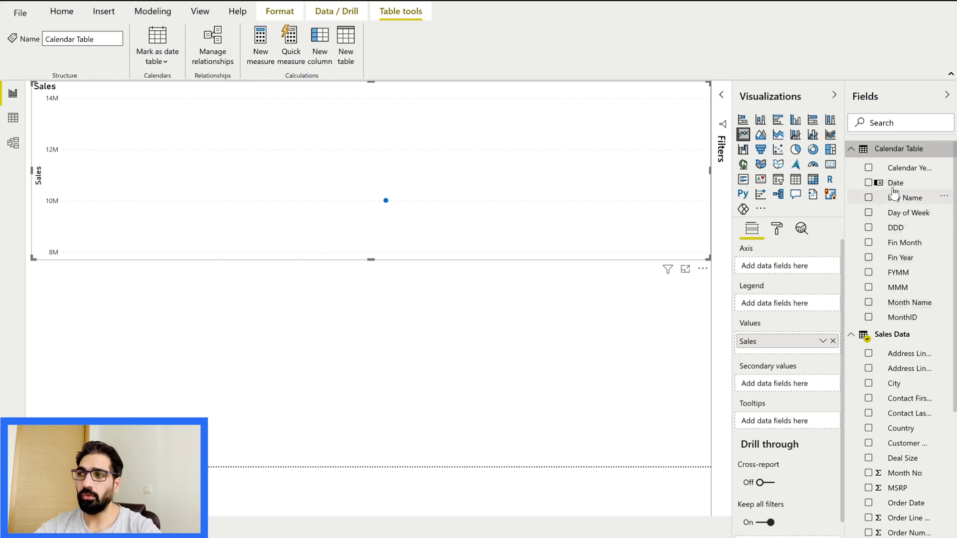
{"action": "left_click_drag", "start_coordinate": [892, 183], "coordinate": [795, 260]}
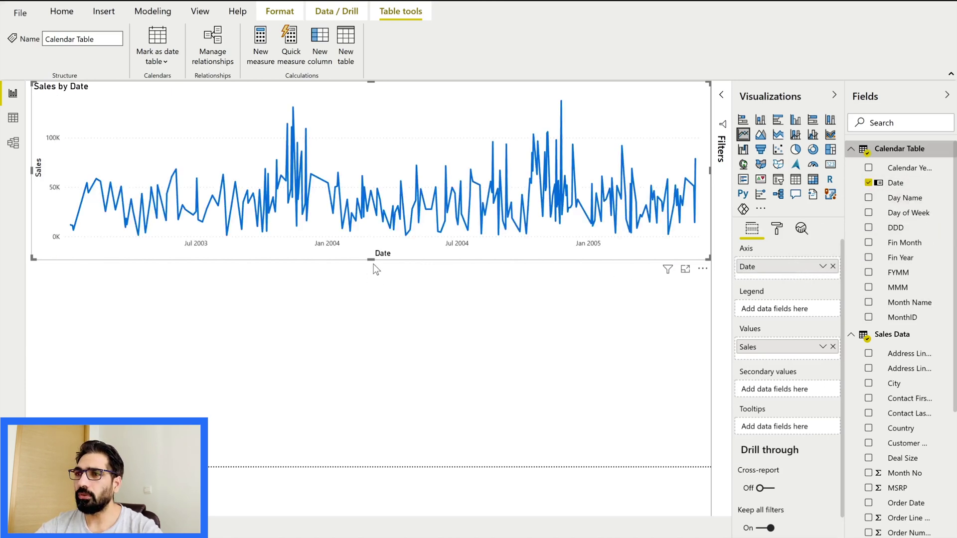
{"action": "left_click_drag", "start_coordinate": [371, 257], "coordinate": [378, 308]}
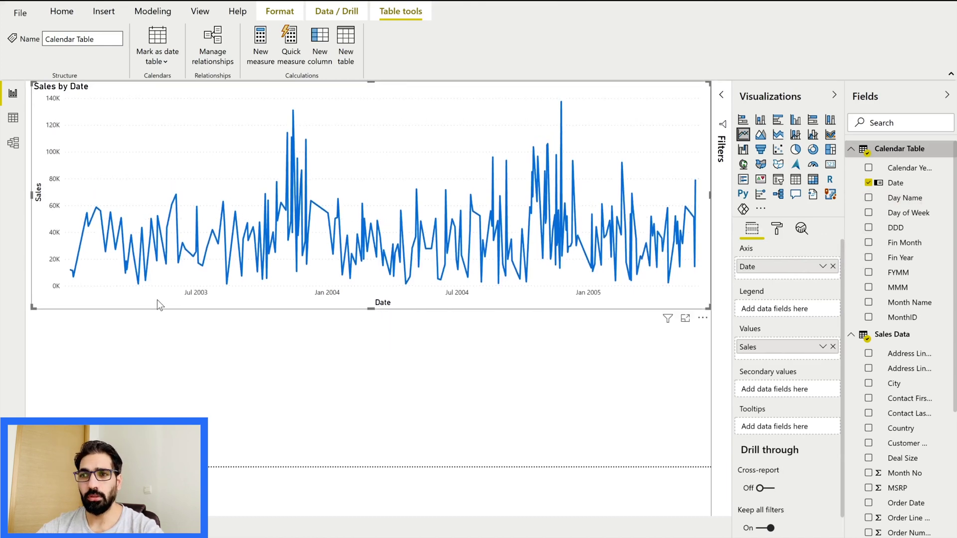
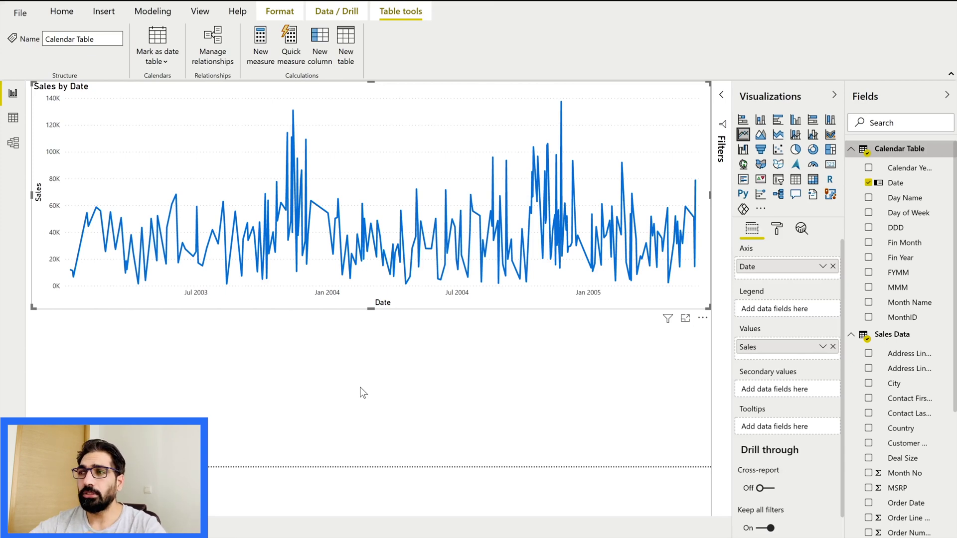
Add anomaly detection to the Sales by Date line chart using Find anomalies.
{"action": "left_click", "coordinate": [571, 403]}
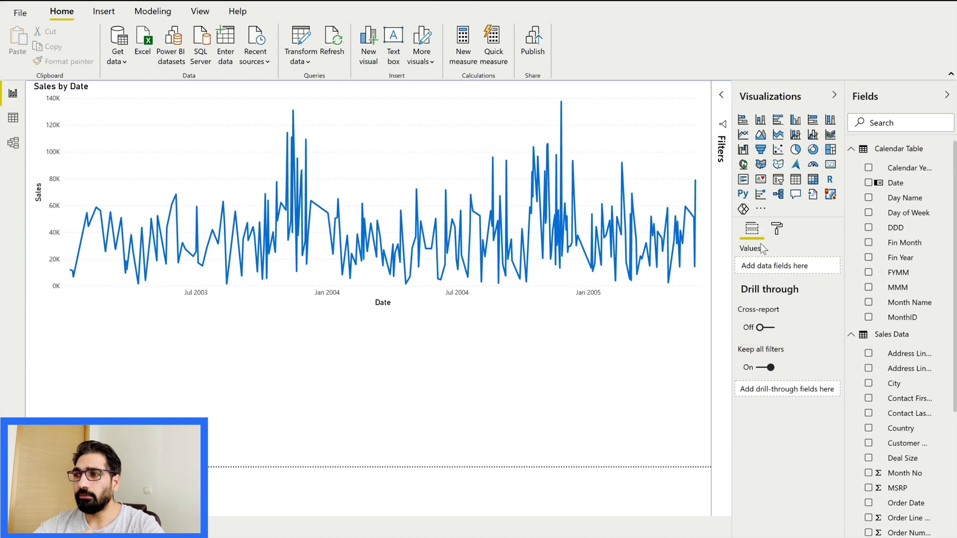
{"action": "left_click", "coordinate": [778, 229]}
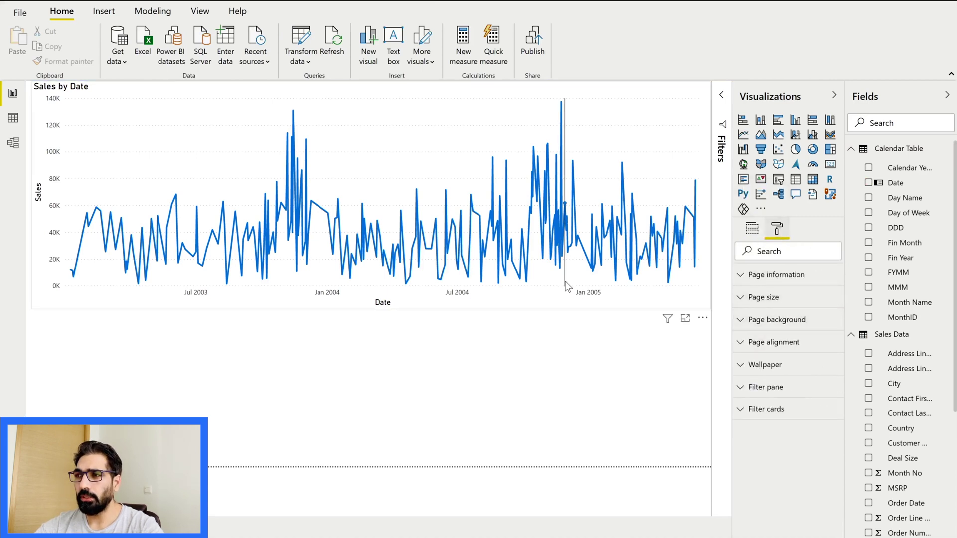
{"action": "left_click", "coordinate": [546, 310]}
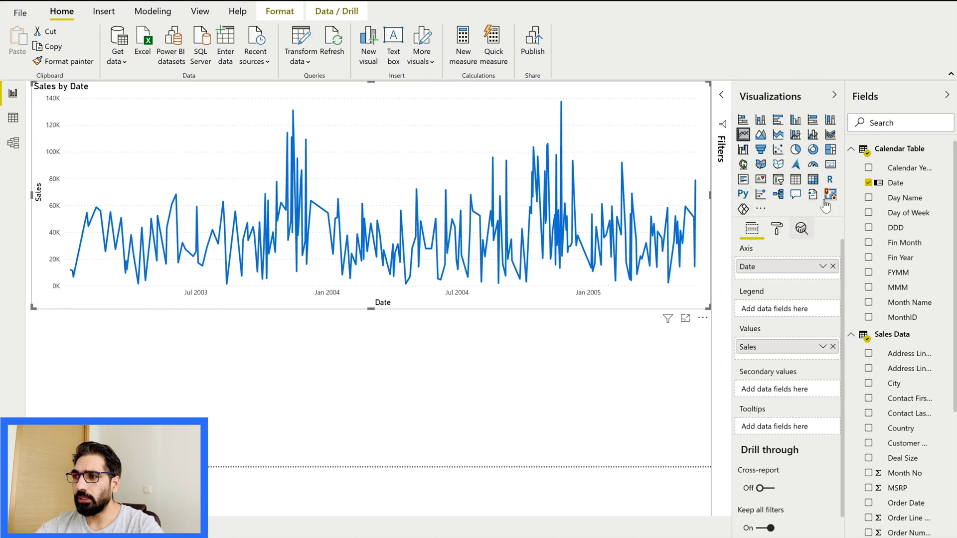
{"action": "left_click", "coordinate": [801, 231]}
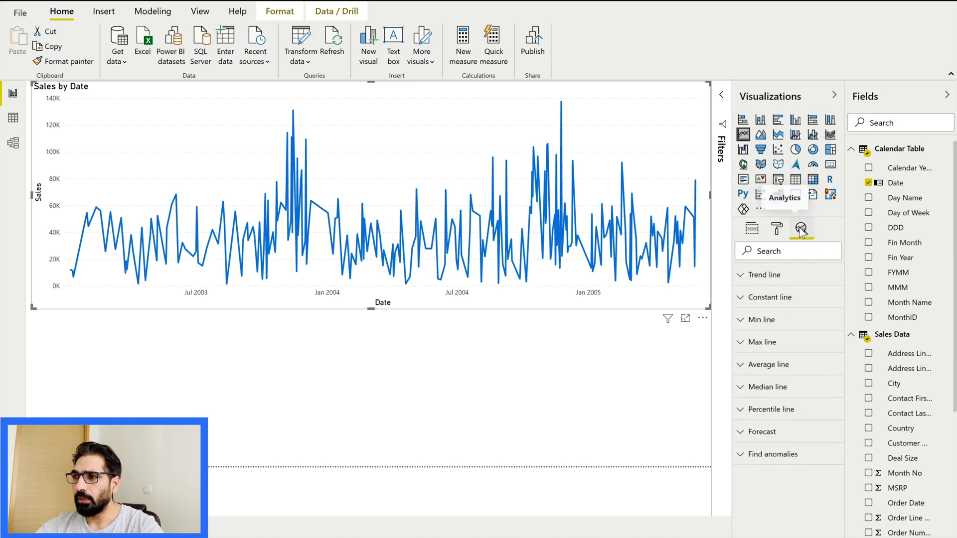
{"action": "left_click", "coordinate": [779, 466]}
{"action": "left_click_drag", "start_coordinate": [841, 334], "coordinate": [842, 412]}
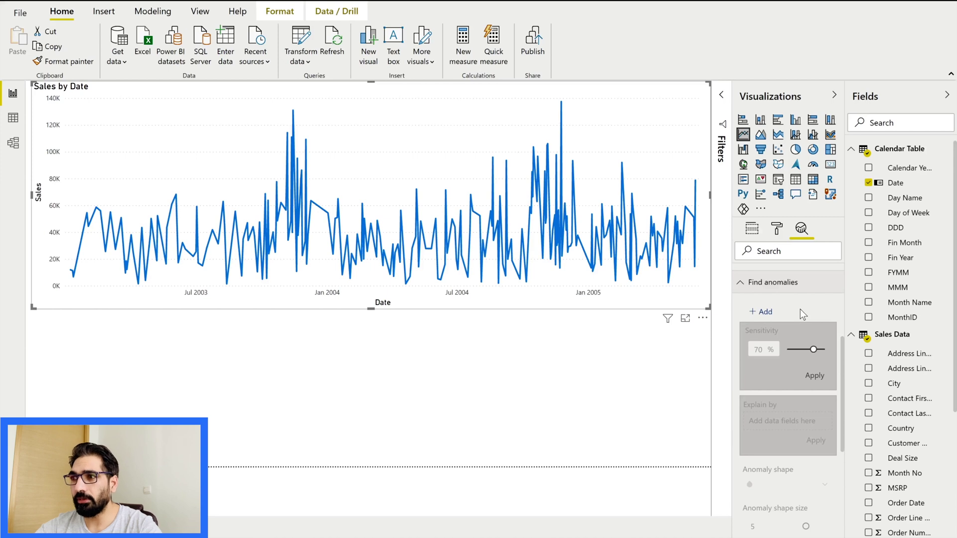
{"action": "left_click", "coordinate": [760, 312]}
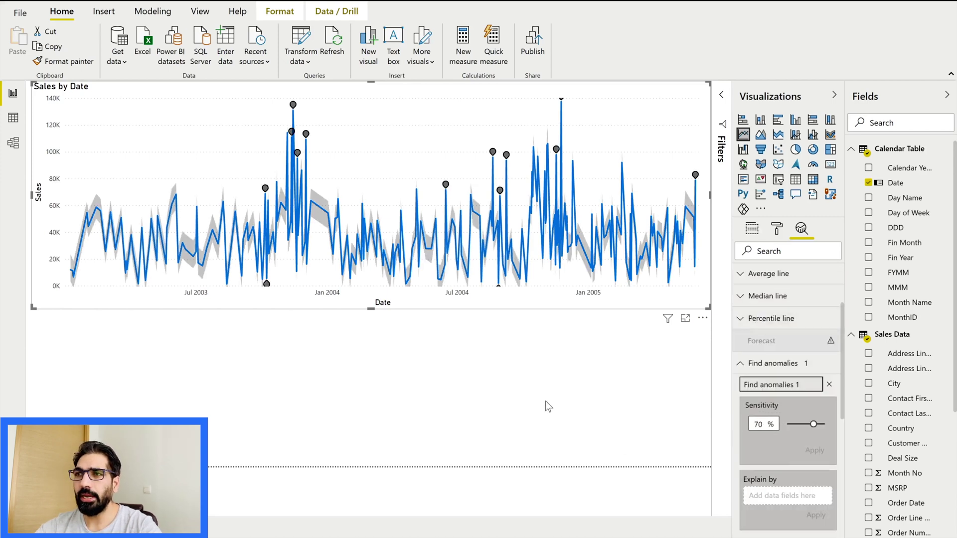
Raise the anomaly detection sensitivity to 100% and apply it to the chart.
{"action": "mouse_move", "coordinate": [221, 287]}
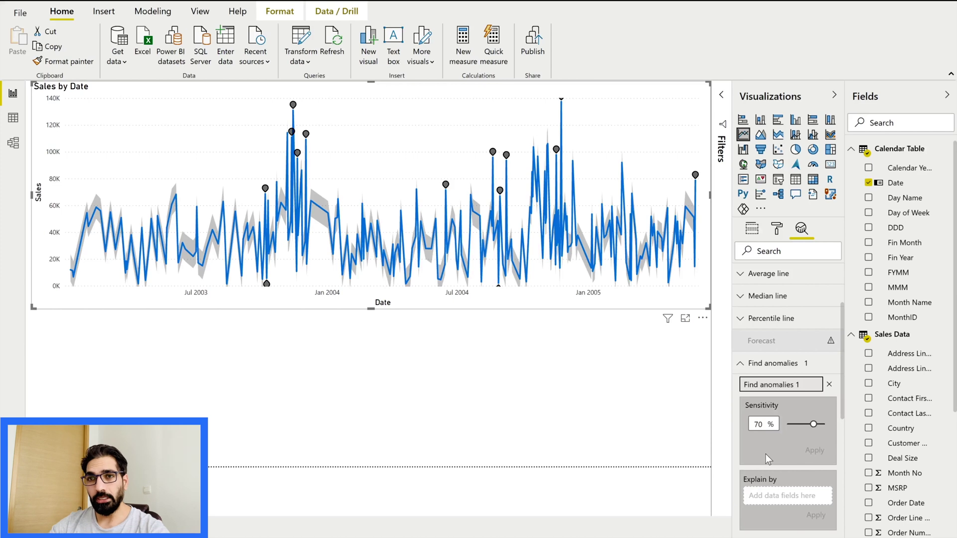
{"action": "left_click_drag", "start_coordinate": [813, 424], "coordinate": [839, 422]}
{"action": "left_click", "coordinate": [815, 451]}
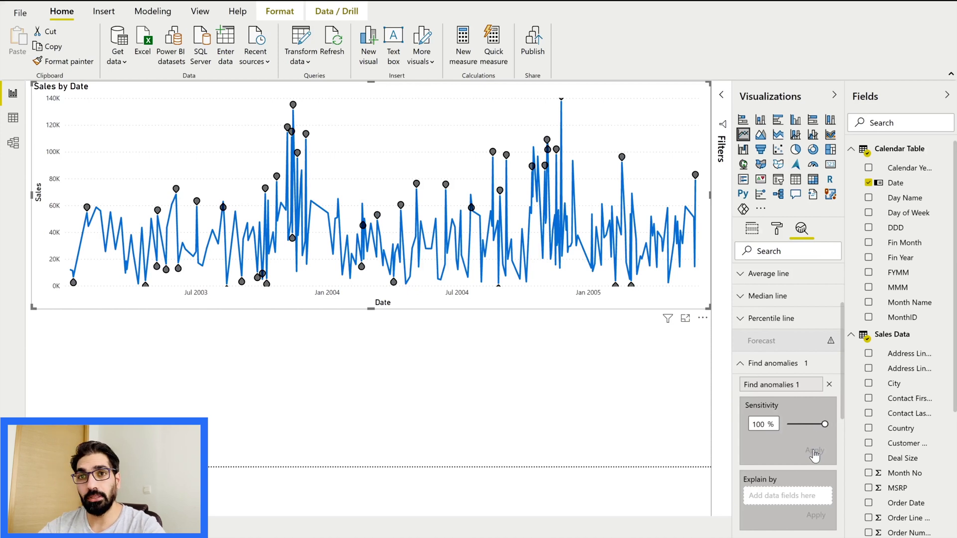
Lower the anomaly detection sensitivity to 30% and apply it to the chart.
{"action": "left_click_drag", "start_coordinate": [825, 424], "coordinate": [820, 425]}
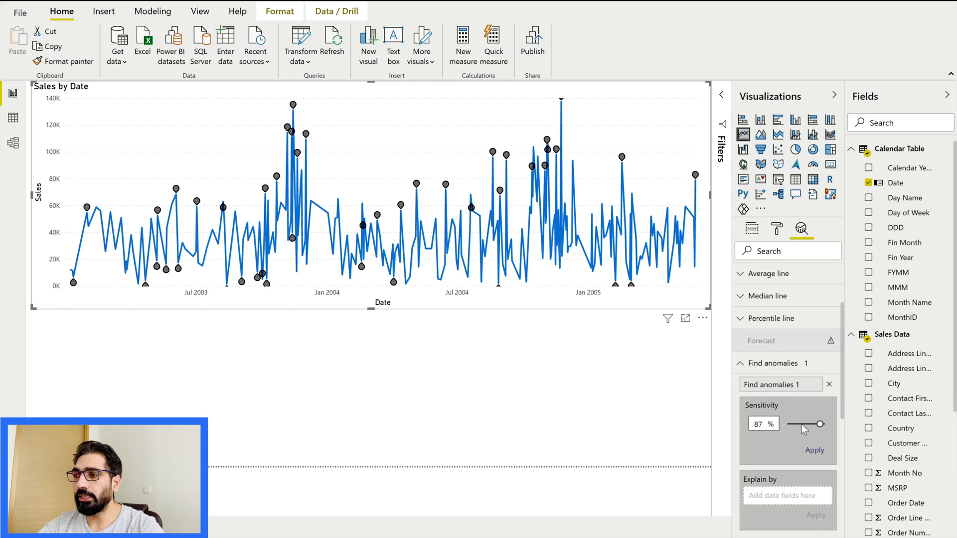
{"action": "left_click_drag", "start_coordinate": [820, 424], "coordinate": [798, 425]}
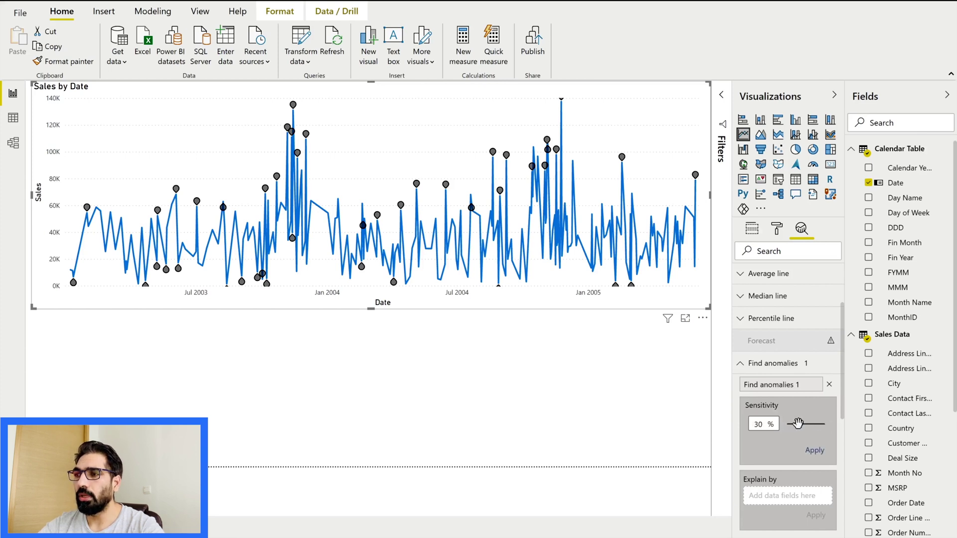
{"action": "left_click", "coordinate": [815, 451]}
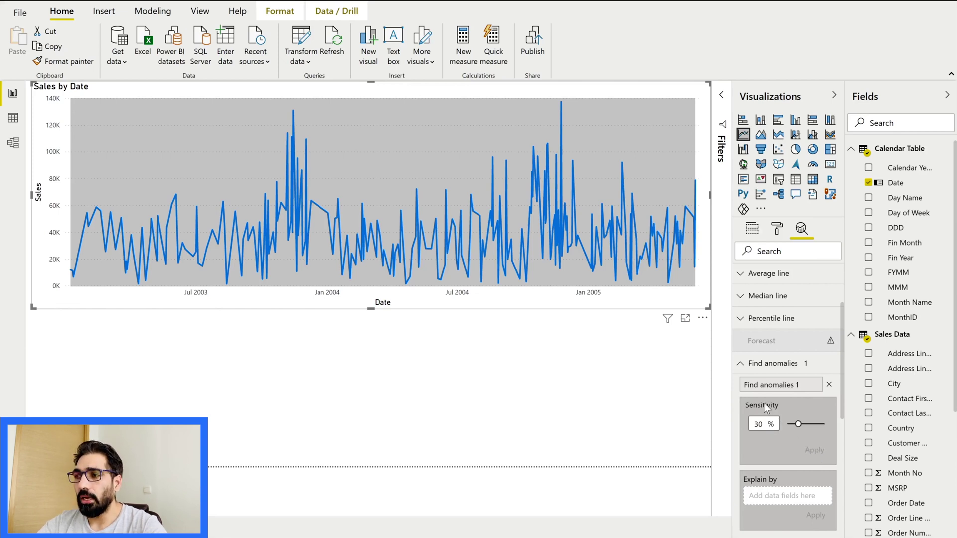
Set the anomaly detection sensitivity to 70% and apply it to the chart.
{"action": "mouse_move", "coordinate": [760, 410]}
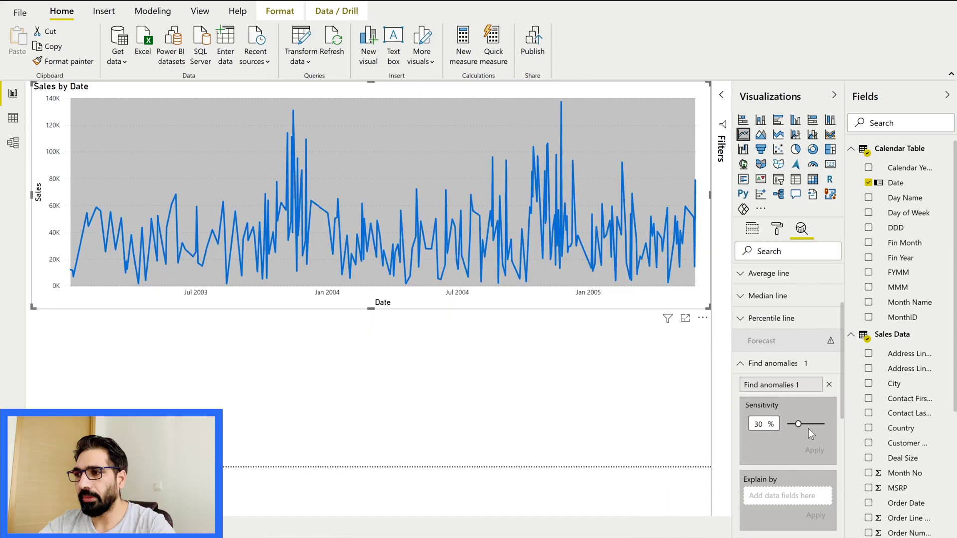
{"action": "left_click_drag", "start_coordinate": [799, 424], "coordinate": [803, 425]}
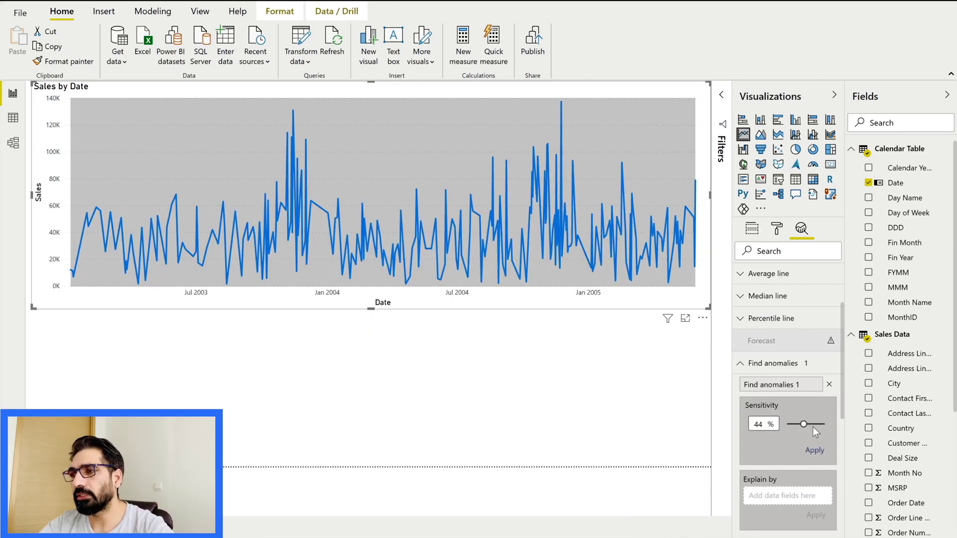
{"action": "left_click_drag", "start_coordinate": [805, 423], "coordinate": [813, 425]}
{"action": "left_click", "coordinate": [813, 451]}
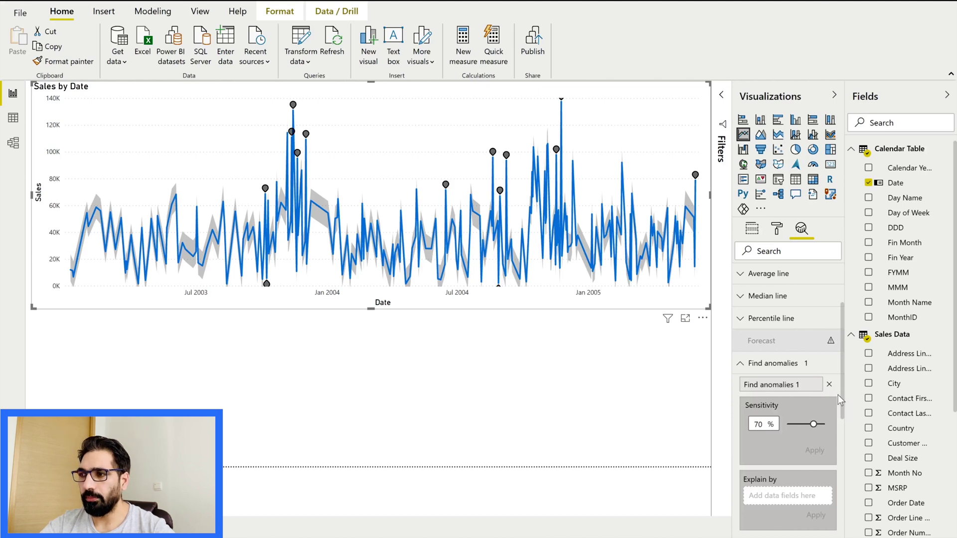
Try the diamond and square shapes for the chart's anomaly markers.
{"action": "scroll", "coordinate": [837, 402], "scroll_direction": "down", "scroll_amount": 5}
{"action": "left_click", "coordinate": [761, 339]}
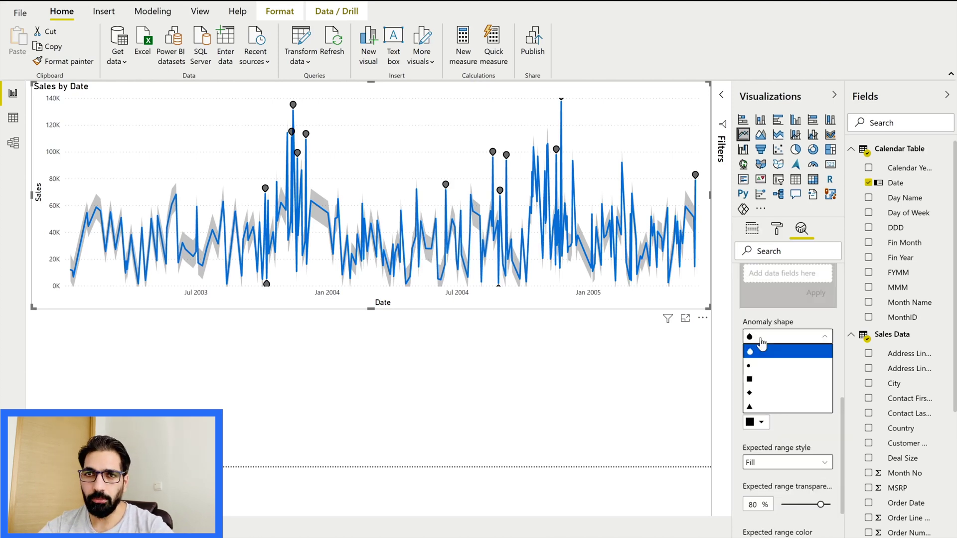
{"action": "left_click", "coordinate": [762, 340]}
{"action": "left_click", "coordinate": [762, 339]}
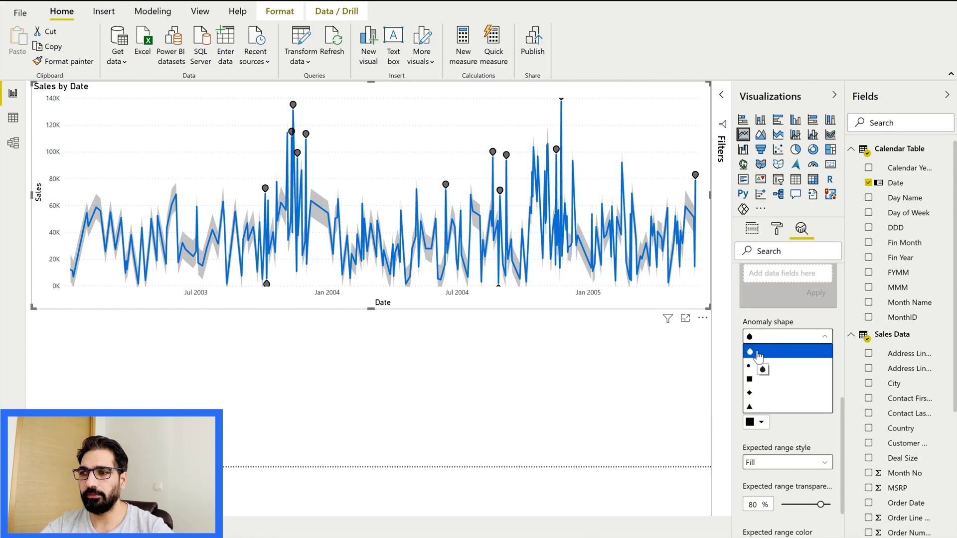
{"action": "left_click", "coordinate": [758, 393]}
{"action": "left_click", "coordinate": [778, 337]}
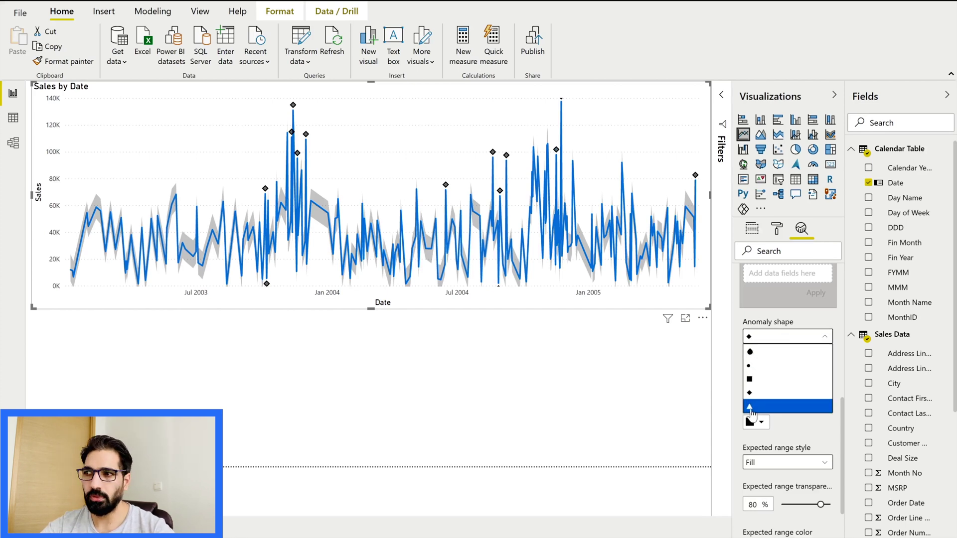
{"action": "left_click", "coordinate": [764, 384]}
Try the triangle shape for the chart's anomaly markers, and switch them to the teardrop shape.
{"action": "left_click", "coordinate": [765, 338]}
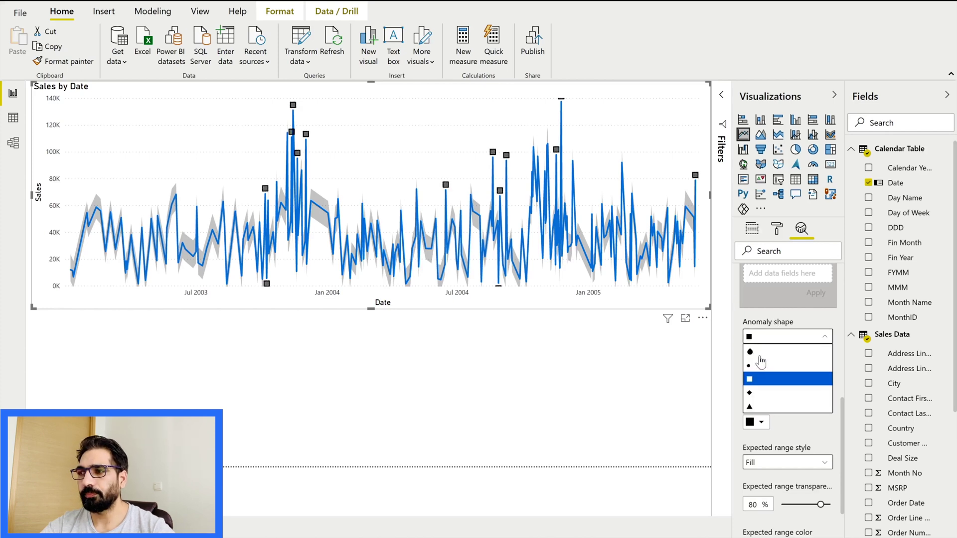
{"action": "left_click", "coordinate": [753, 407]}
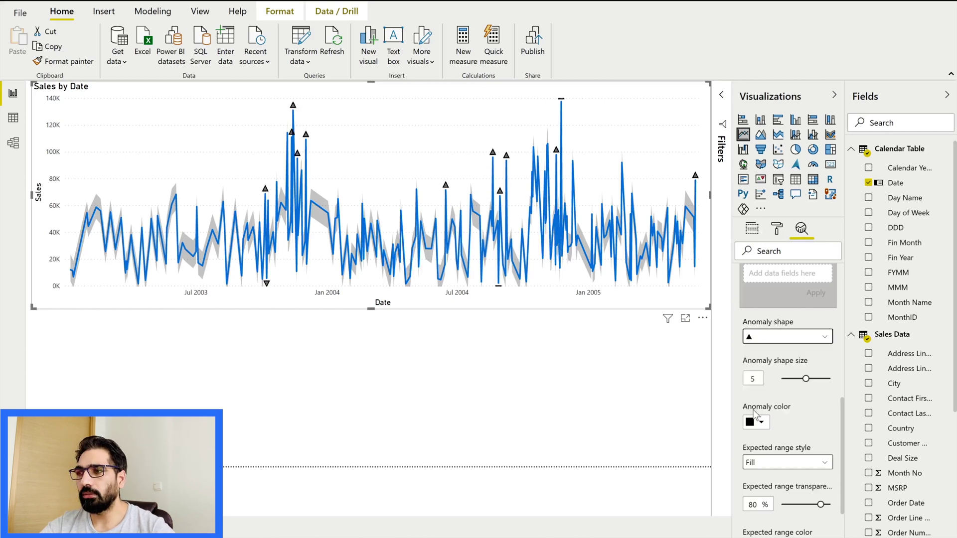
{"action": "left_click", "coordinate": [781, 338]}
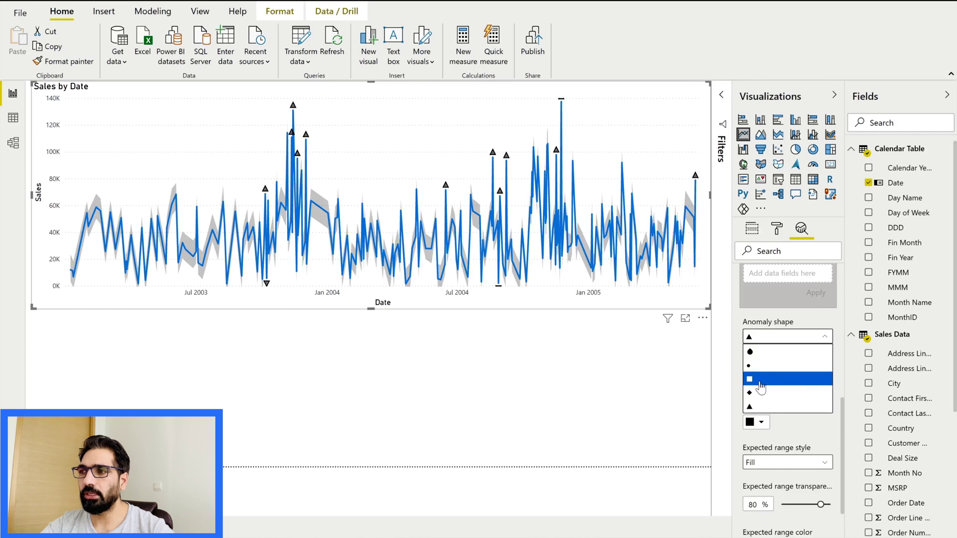
{"action": "left_click", "coordinate": [765, 354]}
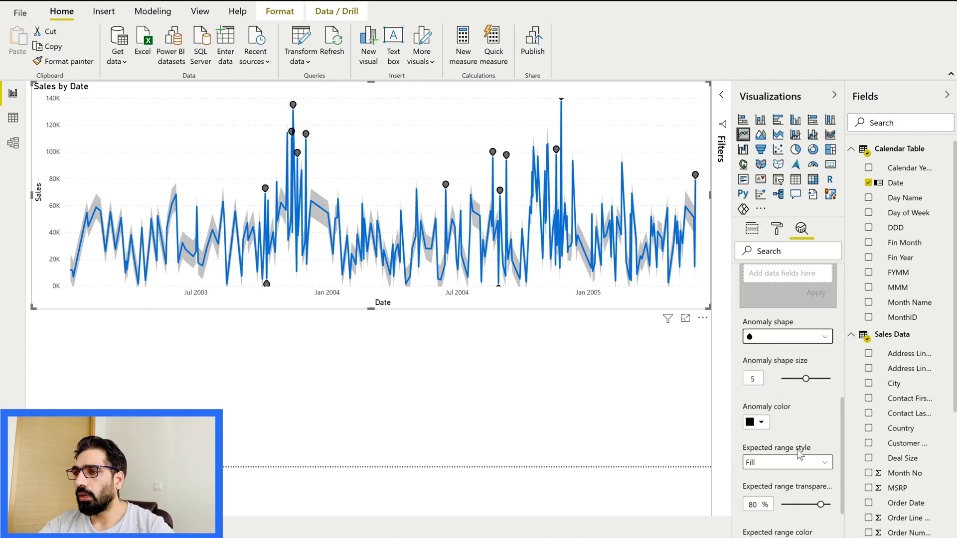
Color the anomaly markers dark red and stretch the Sales by Date chart to make it taller.
{"action": "left_click", "coordinate": [765, 427]}
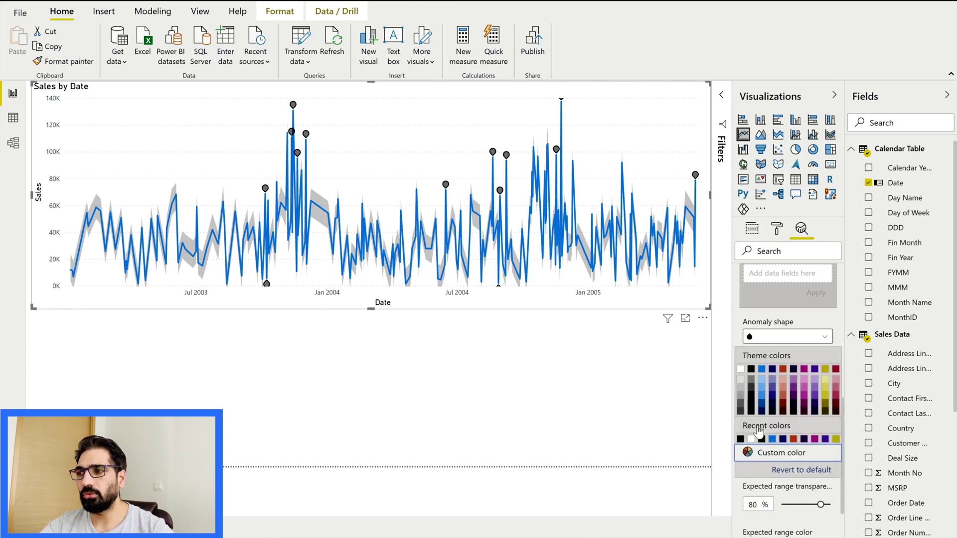
{"action": "left_click", "coordinate": [836, 371]}
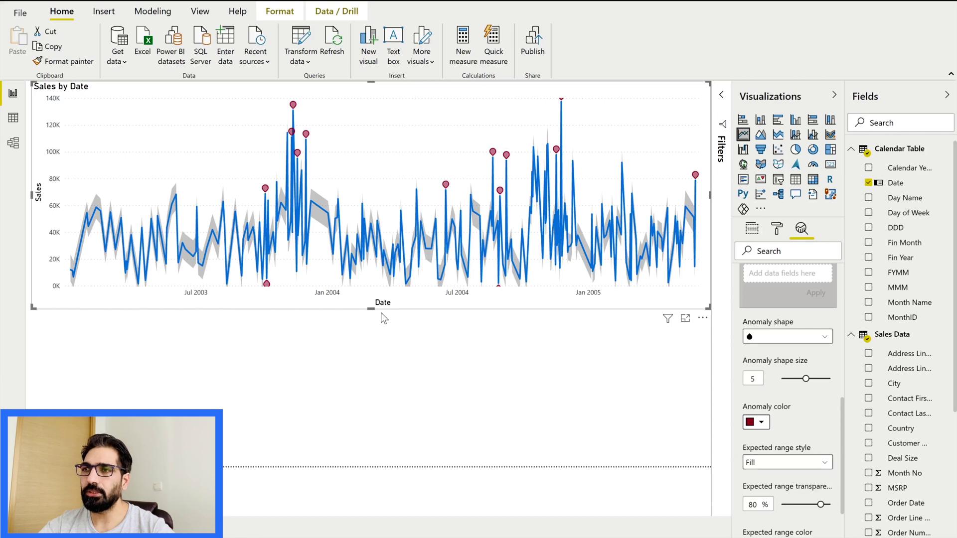
{"action": "left_click_drag", "start_coordinate": [377, 317], "coordinate": [397, 460]}
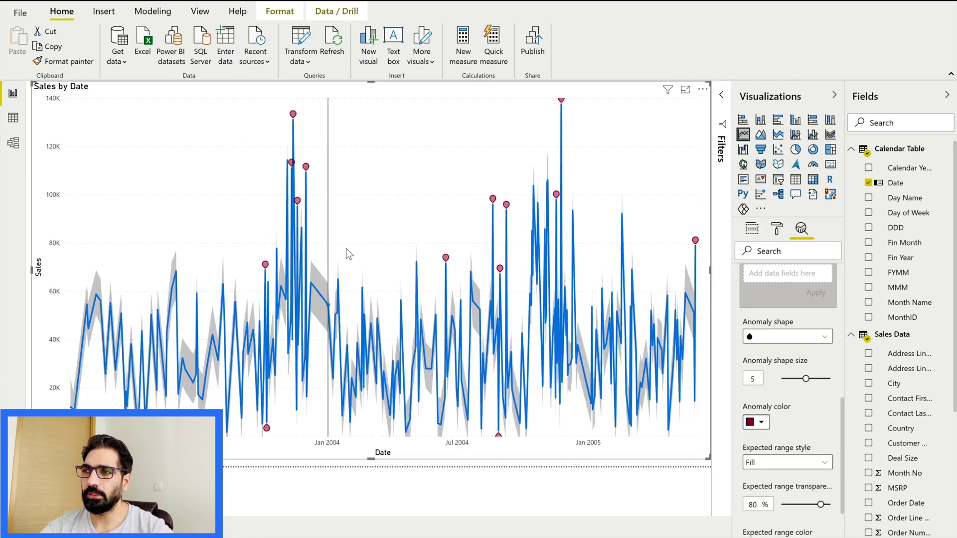
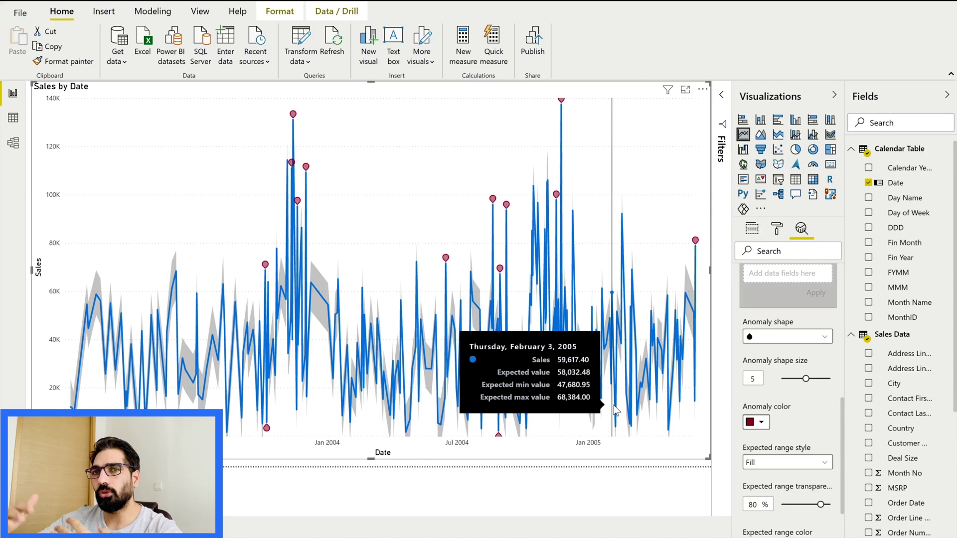
Try the Line and None styles for the expected range, and return the style to Fill.
{"action": "left_click", "coordinate": [792, 463]}
{"action": "left_click", "coordinate": [755, 492]}
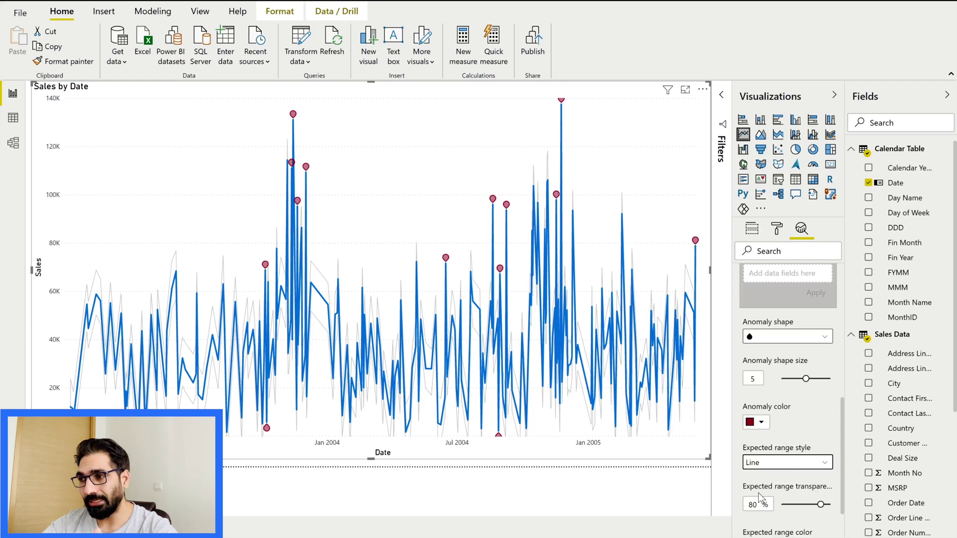
{"action": "left_click", "coordinate": [765, 464]}
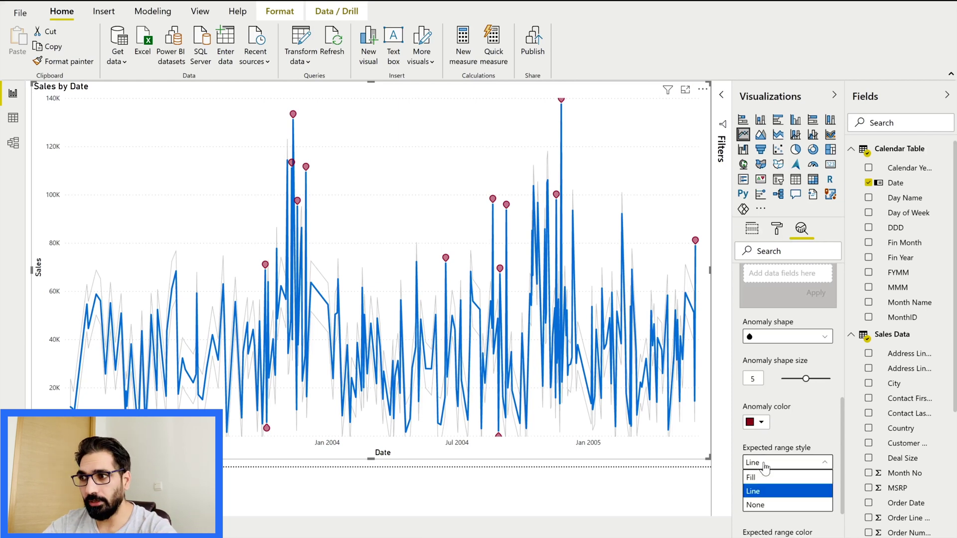
{"action": "left_click", "coordinate": [755, 505]}
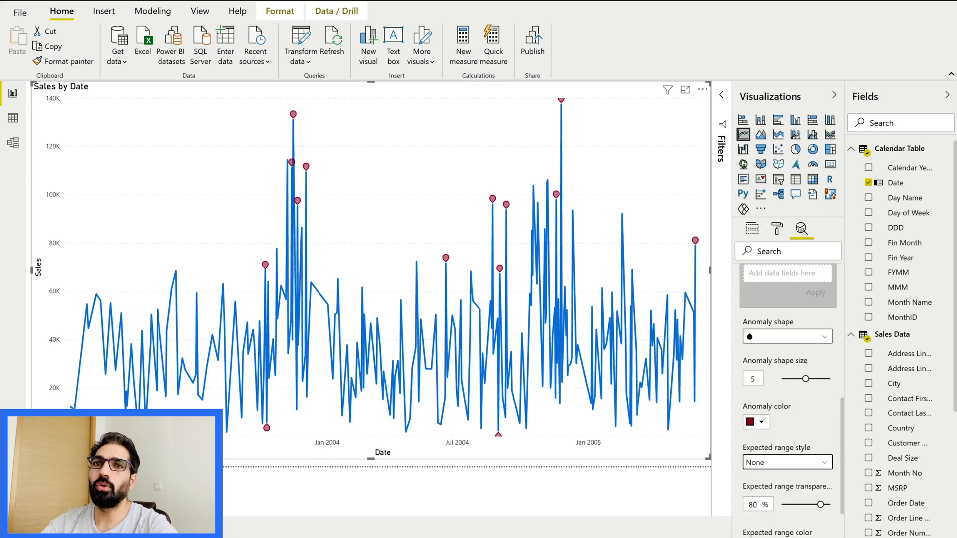
{"action": "left_click", "coordinate": [787, 463]}
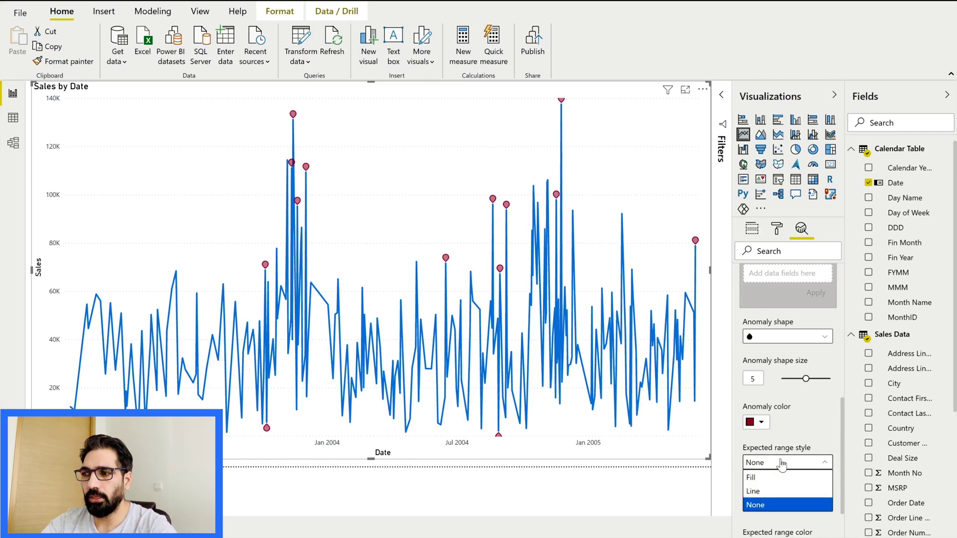
{"action": "left_click", "coordinate": [768, 477]}
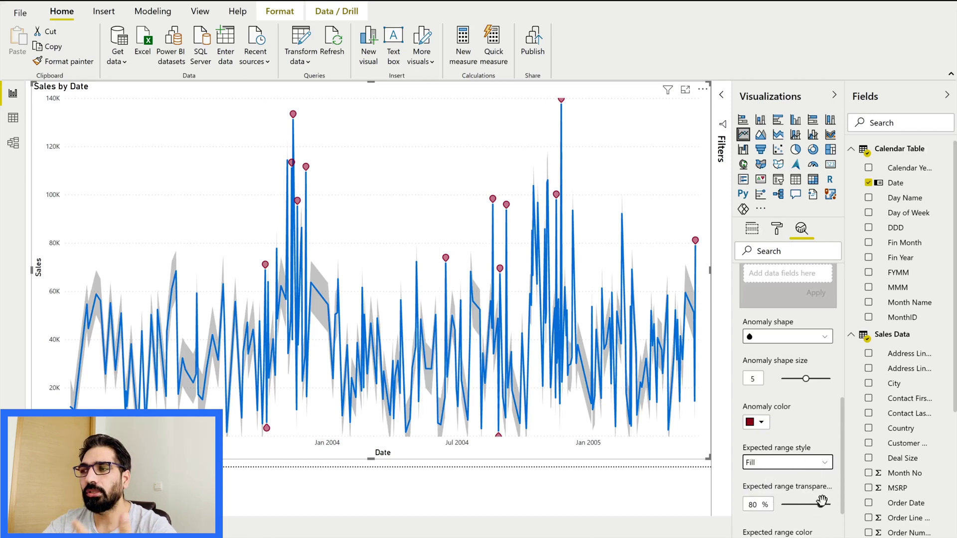
Try expected range transparencies of 0% and 100%, and set the transparency to 63%.
{"action": "mouse_move", "coordinate": [821, 489]}
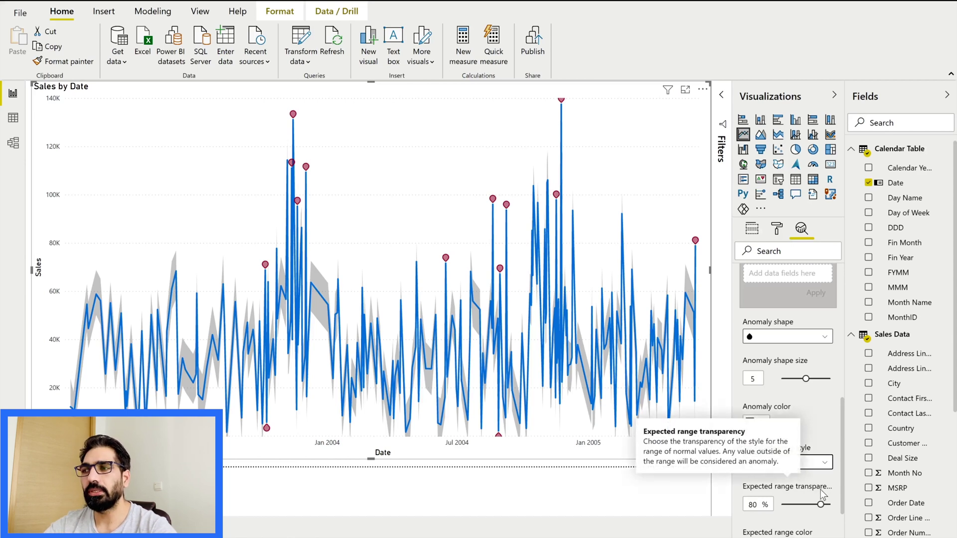
{"action": "left_click_drag", "start_coordinate": [821, 505], "coordinate": [762, 516]}
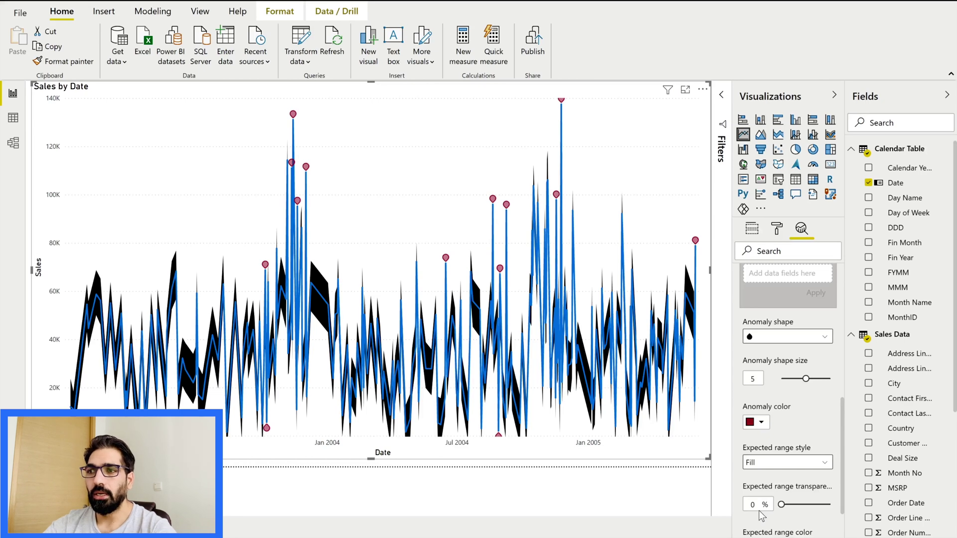
{"action": "left_click_drag", "start_coordinate": [782, 505], "coordinate": [834, 505]}
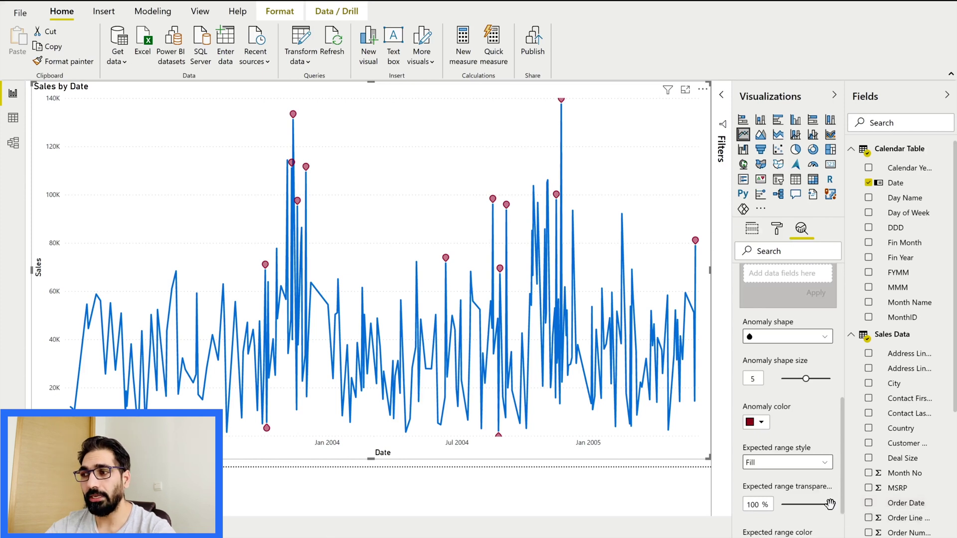
{"action": "left_click_drag", "start_coordinate": [831, 505], "coordinate": [813, 505]}
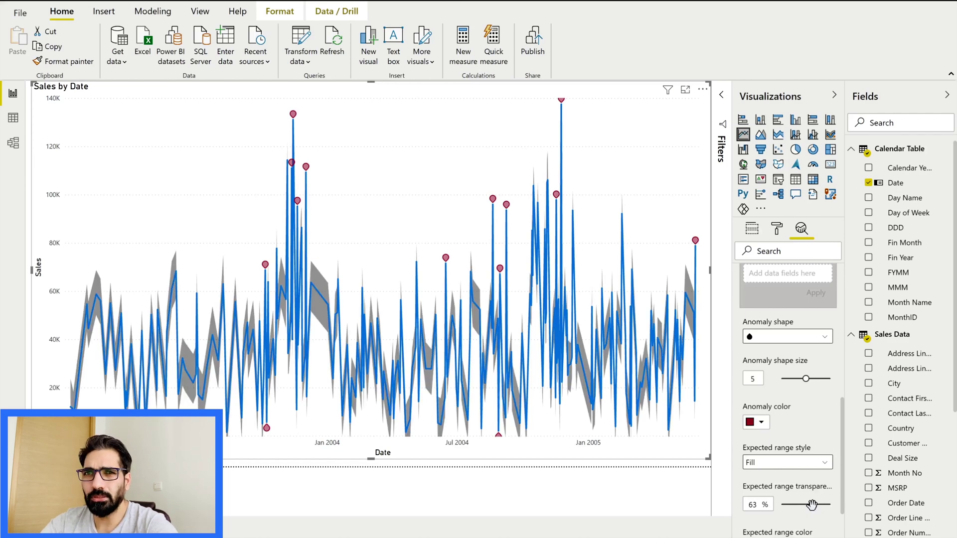
Change the anomaly detection's expected range color to a yellow theme shade.
{"action": "scroll", "coordinate": [801, 491], "scroll_direction": "down", "scroll_amount": 1}
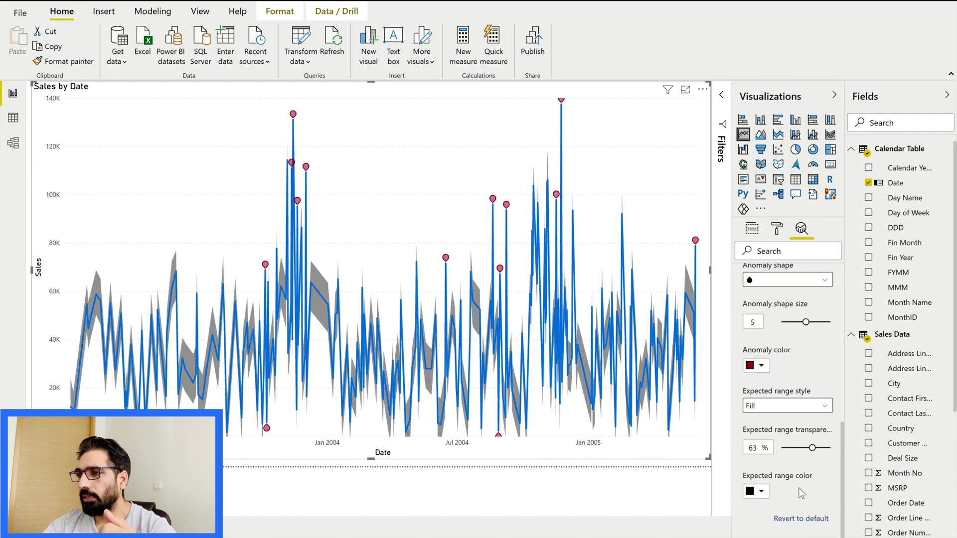
{"action": "left_click", "coordinate": [761, 493]}
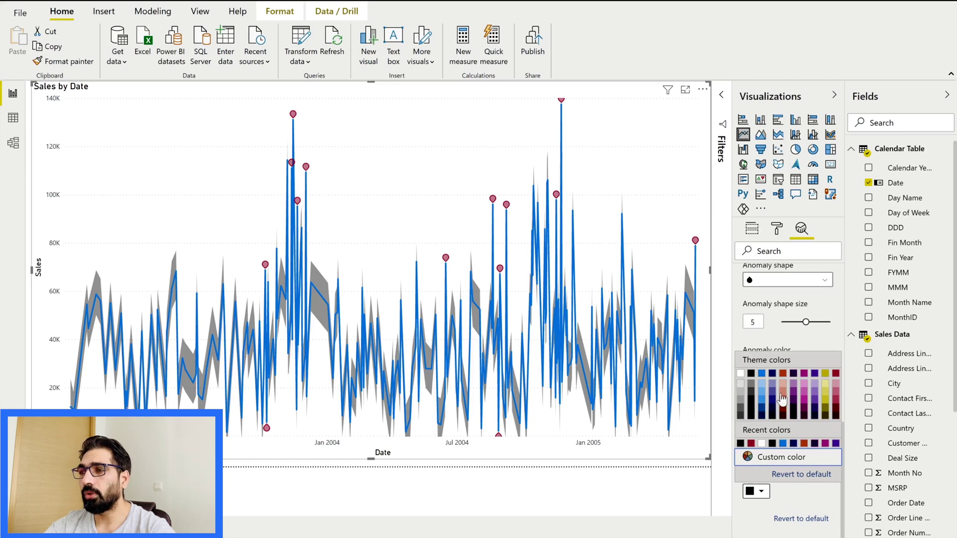
{"action": "left_click", "coordinate": [825, 399]}
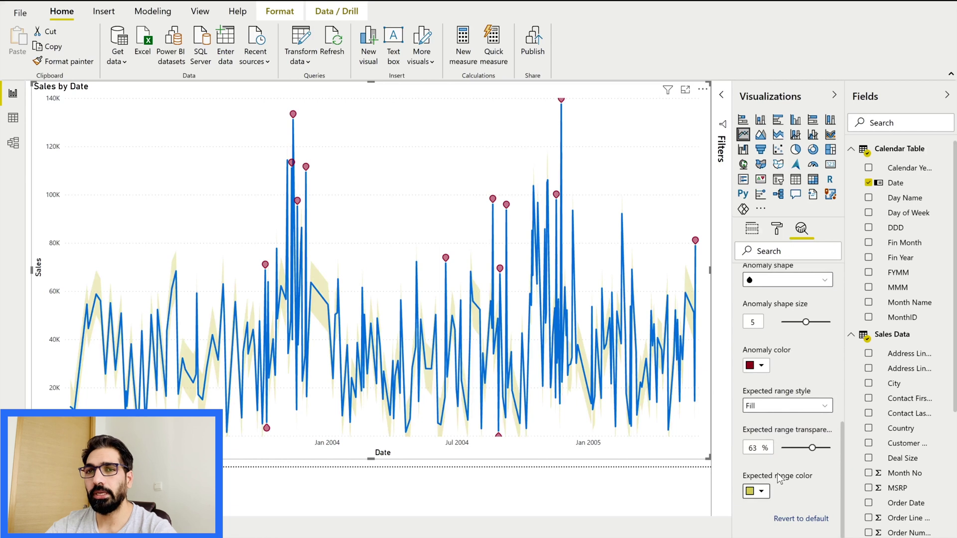
{"action": "mouse_move", "coordinate": [780, 477]}
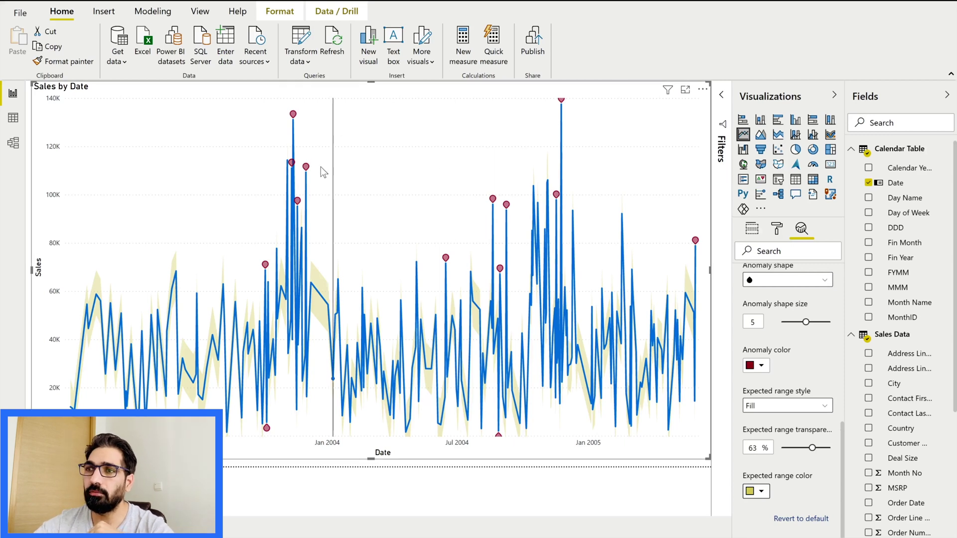
Open the anomaly details for December 2, 2003 and examine the list of possible explanations with their strengths.
{"action": "left_click", "coordinate": [306, 167]}
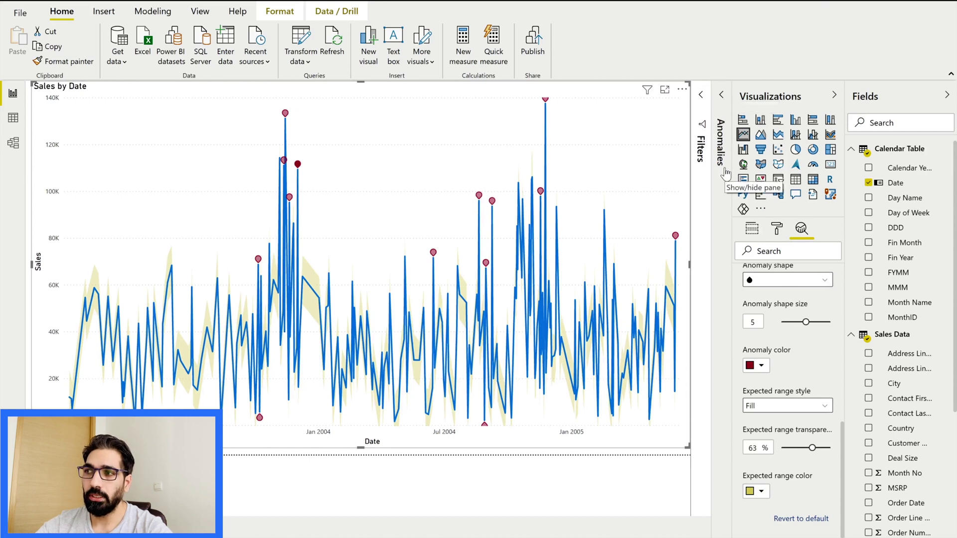
{"action": "left_click", "coordinate": [722, 96]}
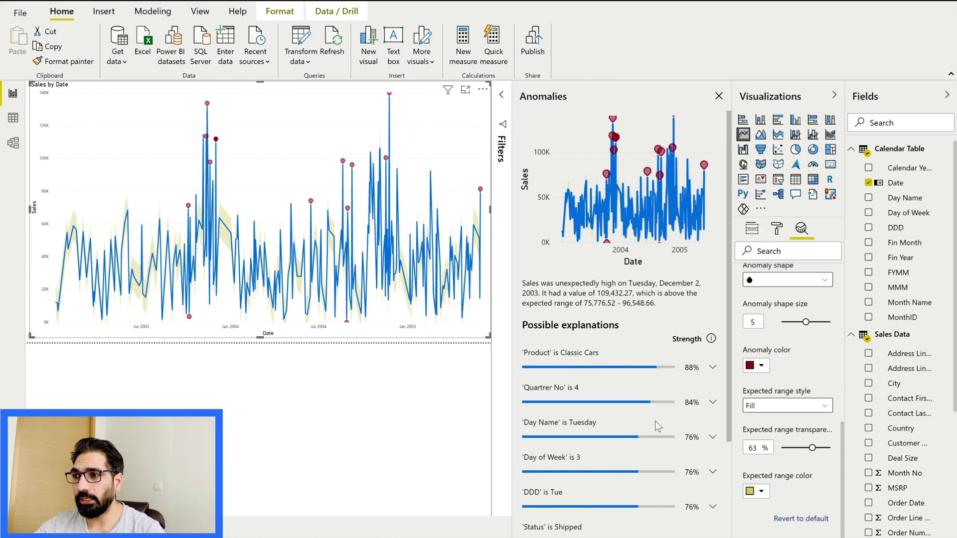
{"action": "left_click_drag", "start_coordinate": [731, 428], "coordinate": [726, 534]}
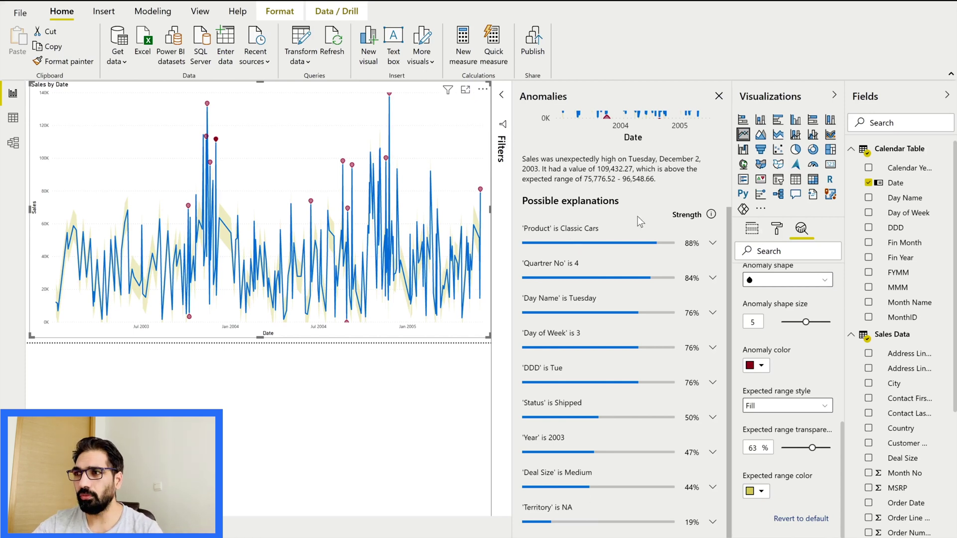
{"action": "left_click_drag", "start_coordinate": [729, 241], "coordinate": [721, 172]}
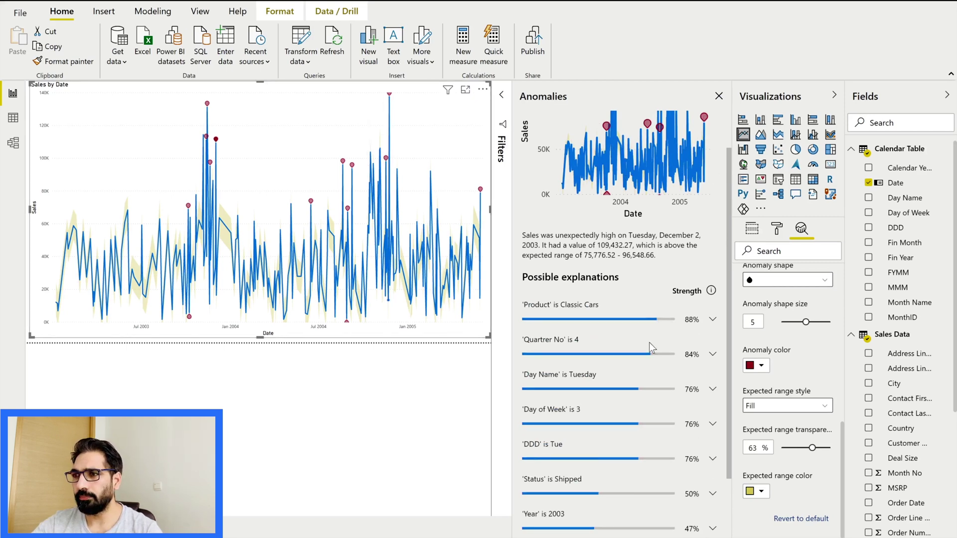
Expand the 'Product' is Classic Cars explanation and add its chart to the report.
{"action": "left_click", "coordinate": [713, 324]}
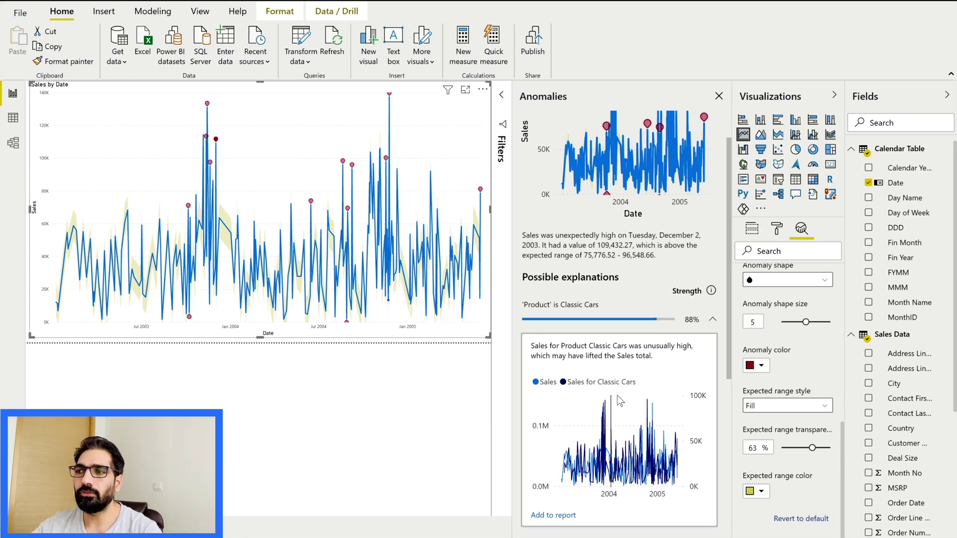
{"action": "left_click", "coordinate": [555, 516]}
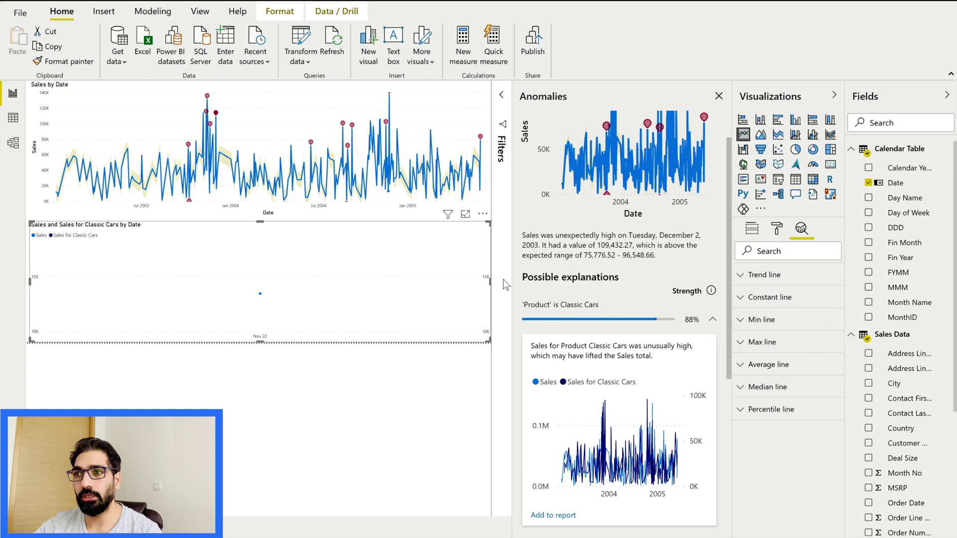
Examine the Classic Cars chart cross-filtered by selected anomalies, including November 17, 2004, and select the November 14, 2003 anomaly.
{"action": "left_click", "coordinate": [217, 119]}
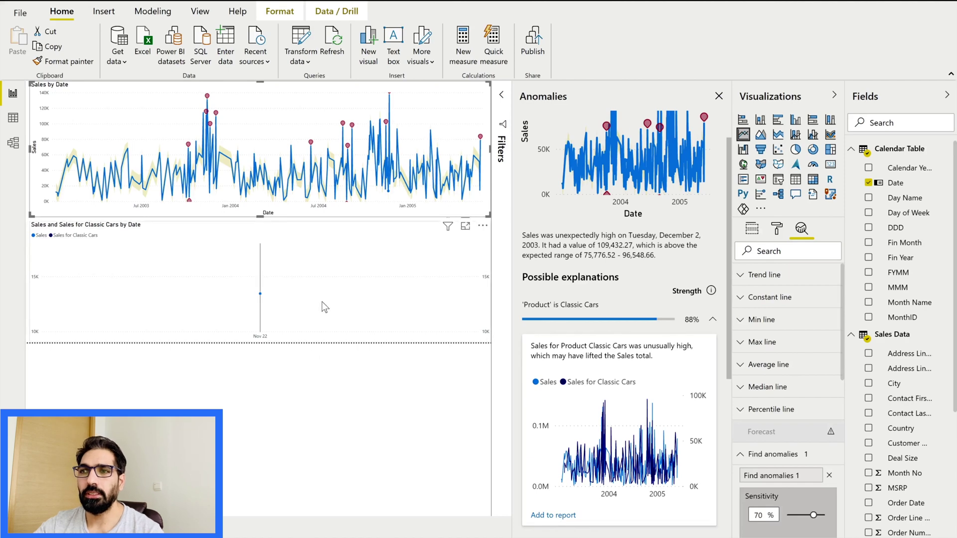
{"action": "left_click", "coordinate": [278, 324]}
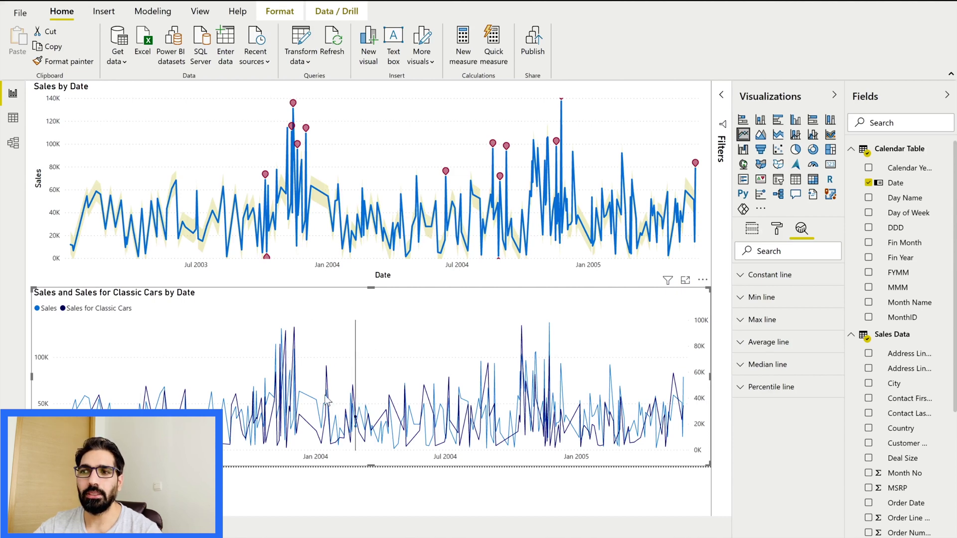
{"action": "mouse_move", "coordinate": [274, 372]}
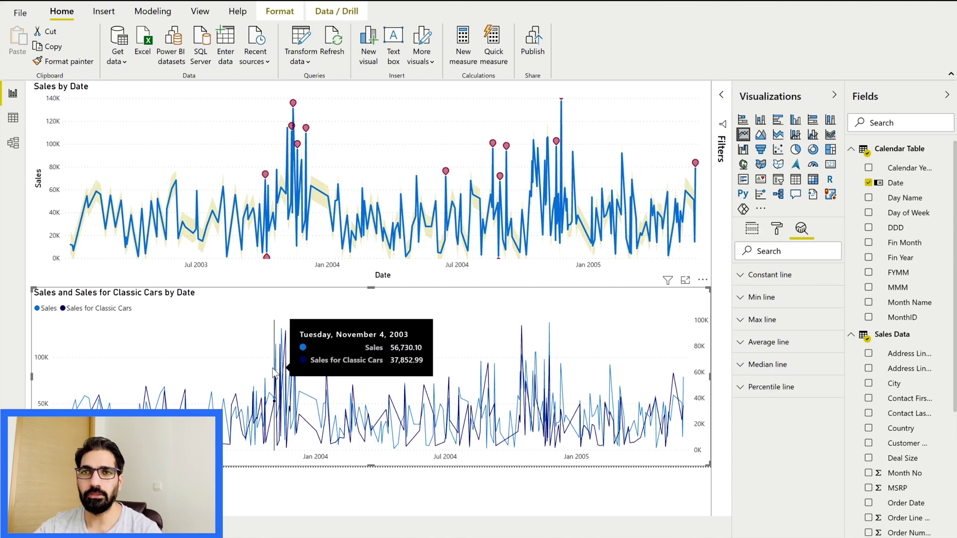
{"action": "left_click", "coordinate": [556, 141]}
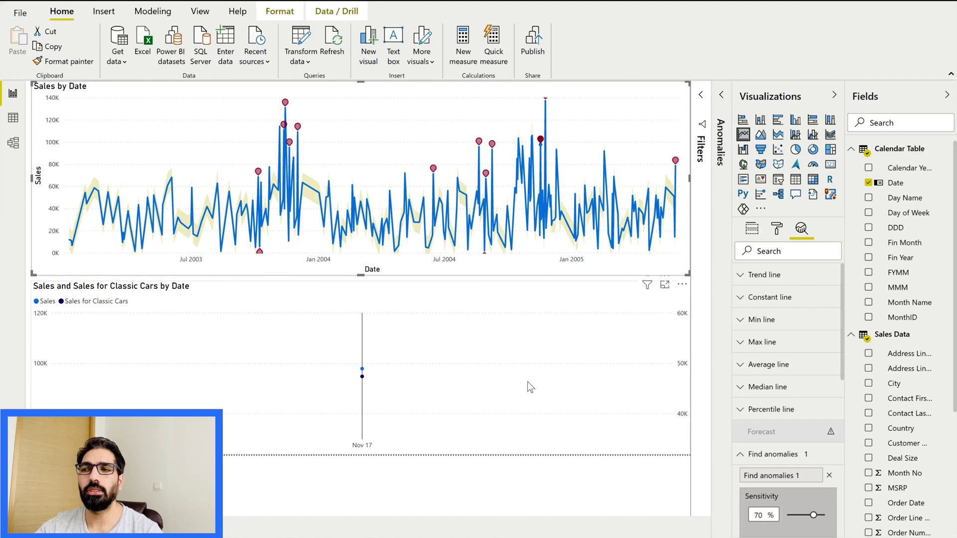
{"action": "mouse_move", "coordinate": [527, 382]}
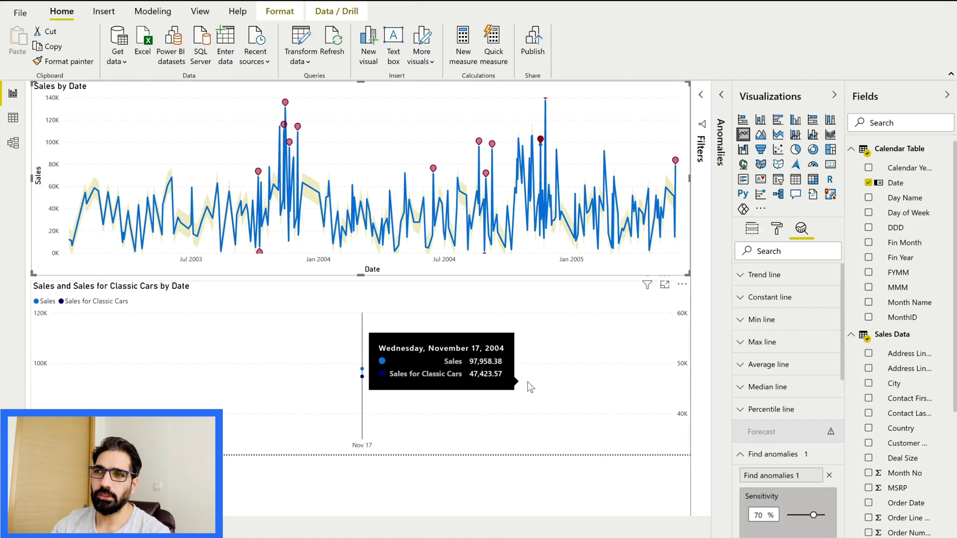
{"action": "left_click", "coordinate": [285, 103]}
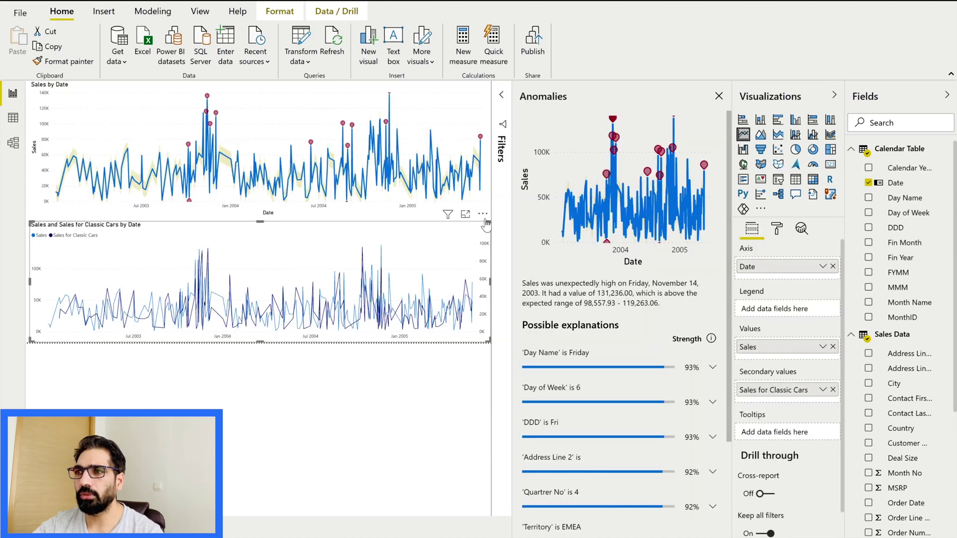
Remove the Sales and Sales for Classic Cars by Date chart from the report.
{"action": "left_click", "coordinate": [482, 214]}
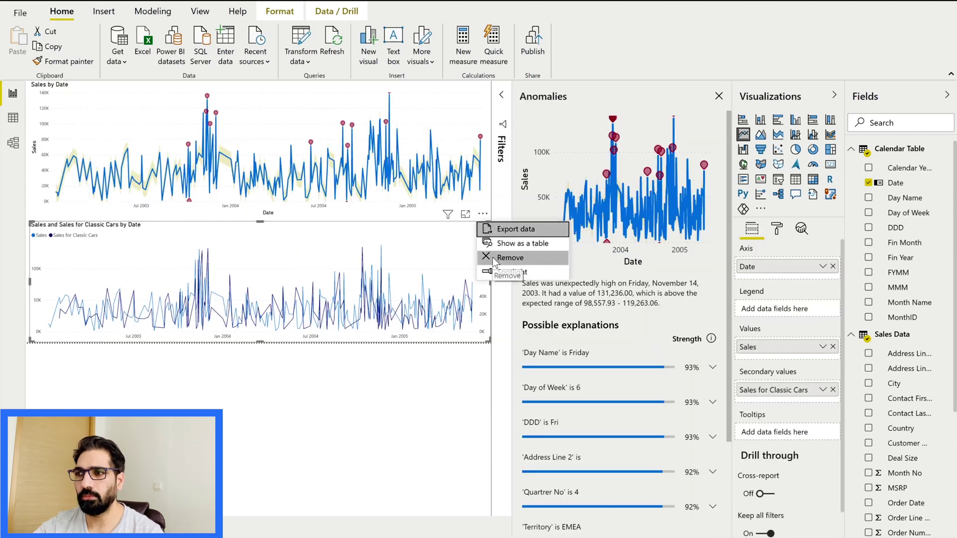
{"action": "left_click", "coordinate": [508, 257]}
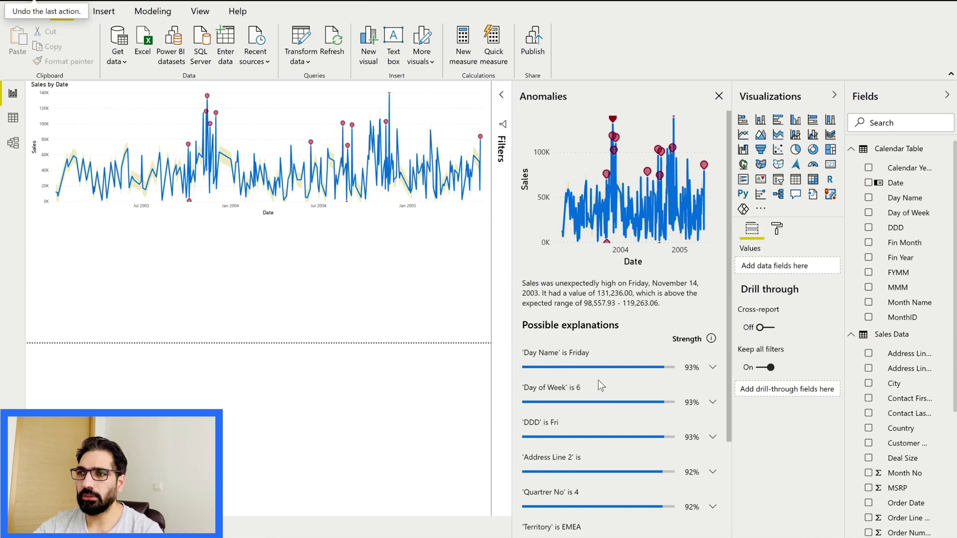
Limit the Sales by Date chart's anomaly explanations to the Explain by fields Day Name and Address Line 2, and apply the change.
{"action": "left_click", "coordinate": [210, 102]}
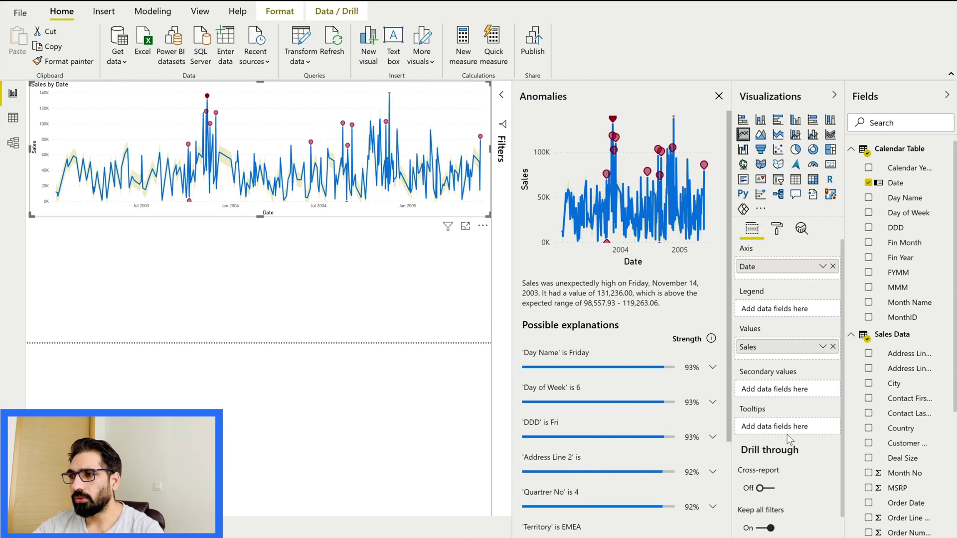
{"action": "left_click", "coordinate": [803, 228]}
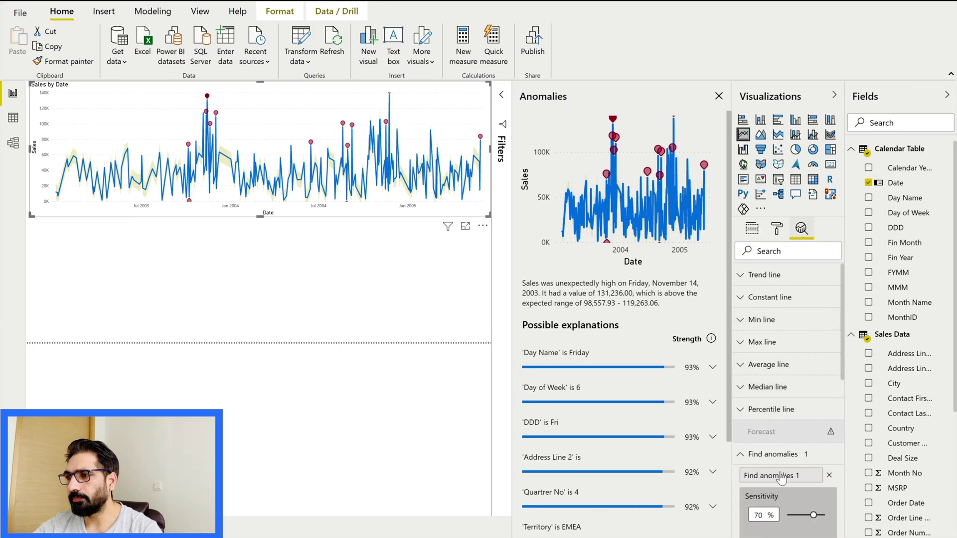
{"action": "scroll", "coordinate": [781, 478], "scroll_direction": "down", "scroll_amount": 8}
{"action": "scroll", "coordinate": [781, 477], "scroll_direction": "up", "scroll_amount": 5}
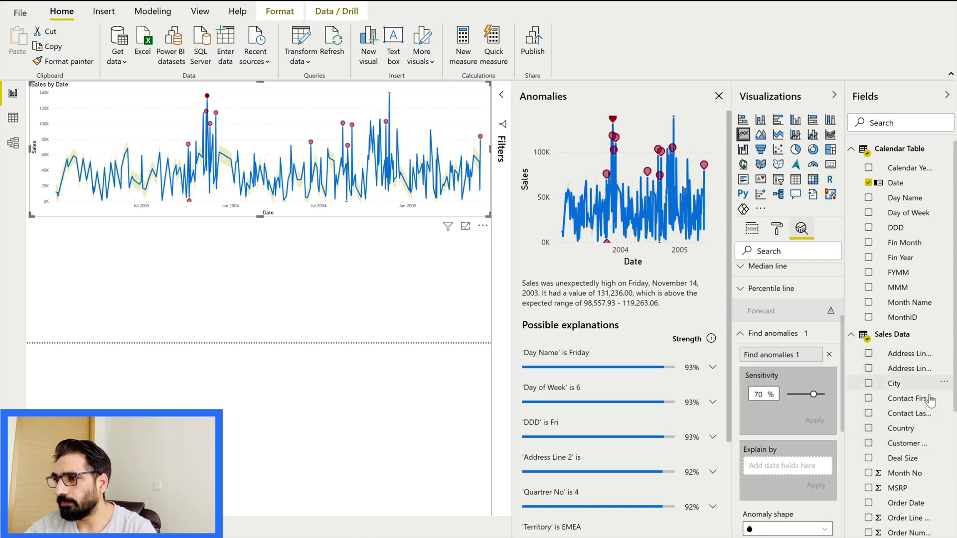
{"action": "left_click_drag", "start_coordinate": [905, 197], "coordinate": [793, 474]}
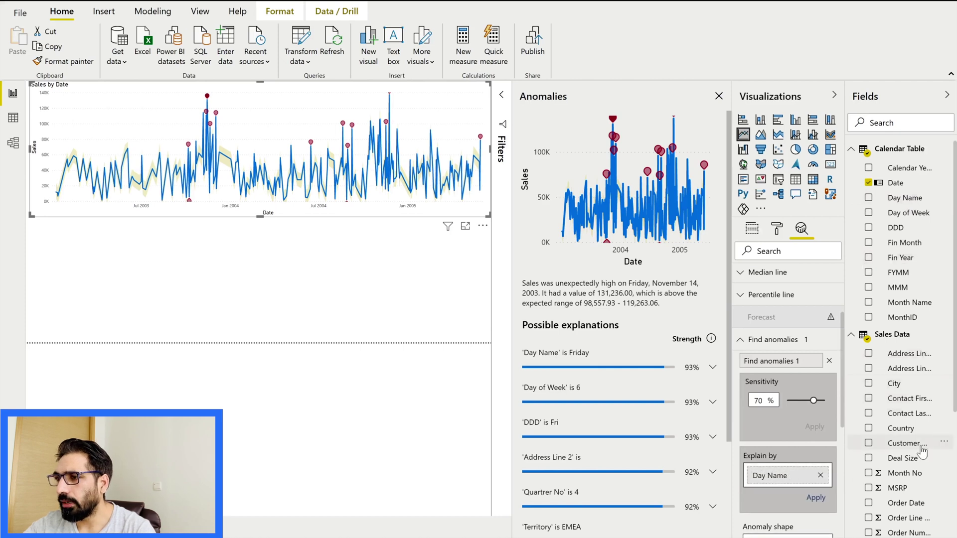
{"action": "scroll", "coordinate": [922, 451], "scroll_direction": "down", "scroll_amount": 3}
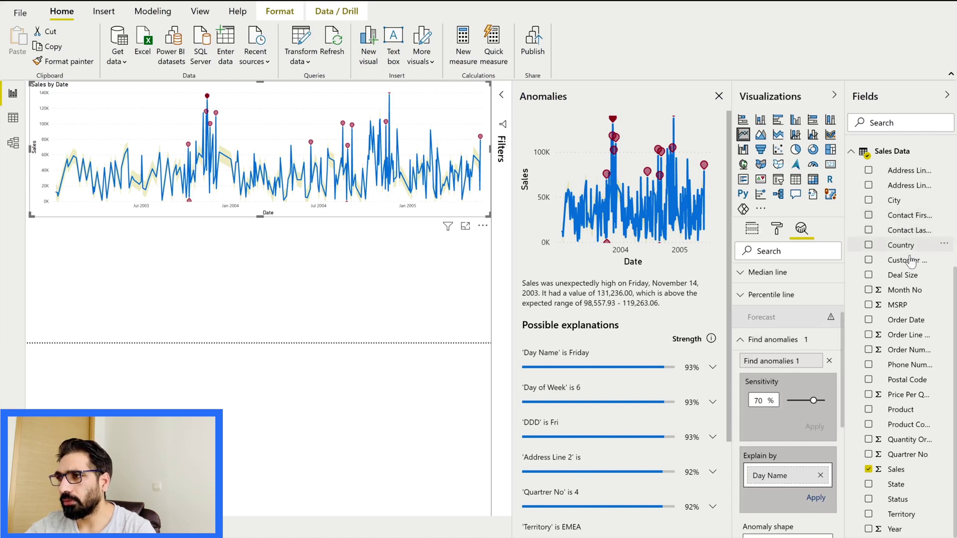
{"action": "left_click_drag", "start_coordinate": [910, 185], "coordinate": [799, 490]}
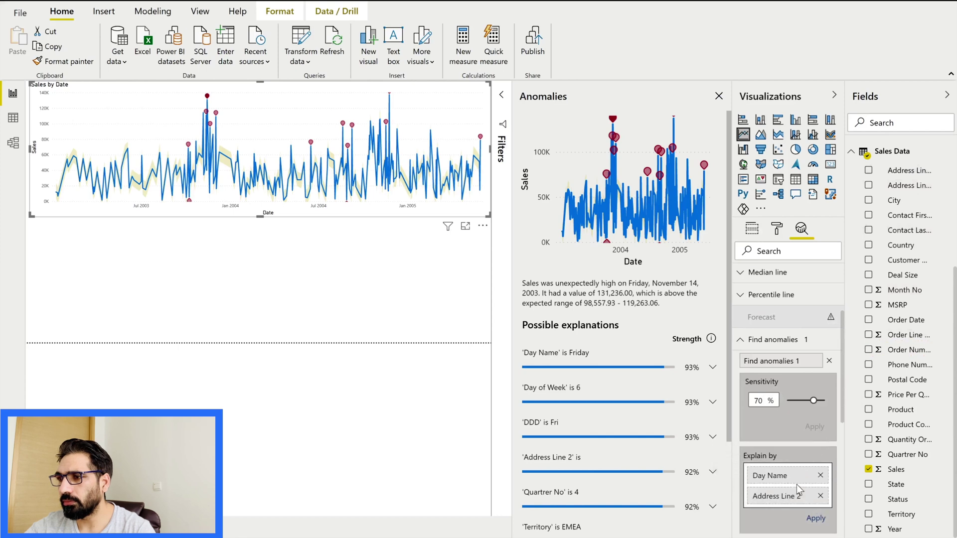
{"action": "left_click", "coordinate": [824, 519]}
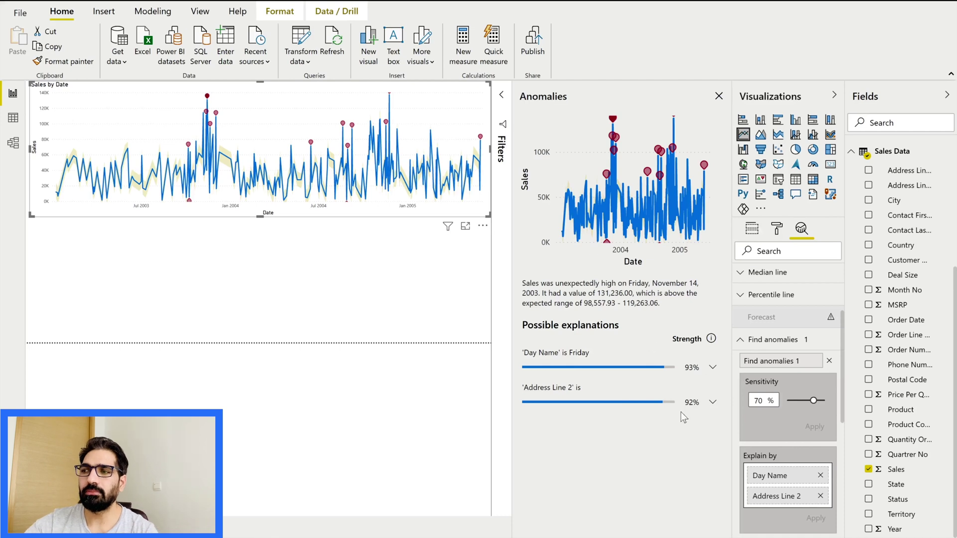
Expand the 'Address Line 2' explanation and examine its chart for the November 14, 2003 anomaly.
{"action": "left_click", "coordinate": [712, 403]}
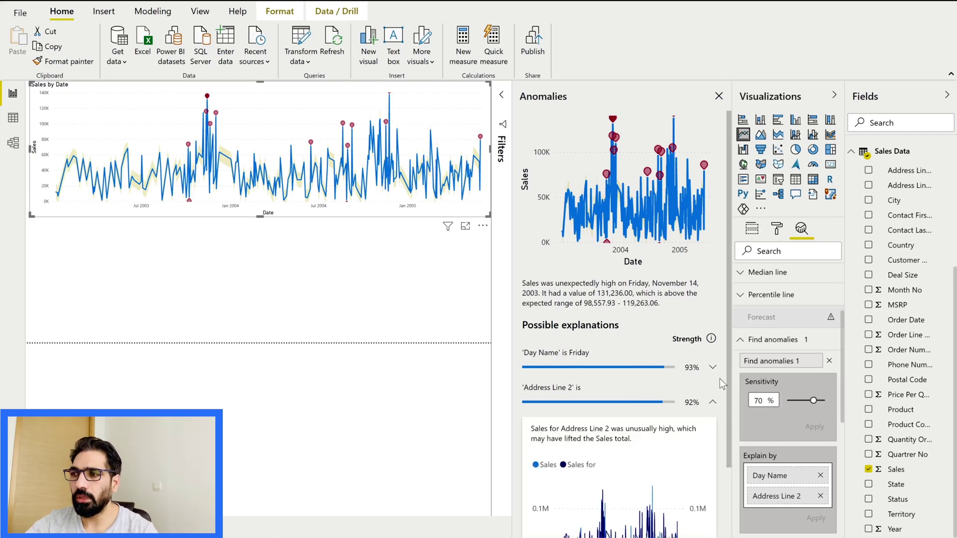
{"action": "left_click_drag", "start_coordinate": [728, 393], "coordinate": [731, 468]}
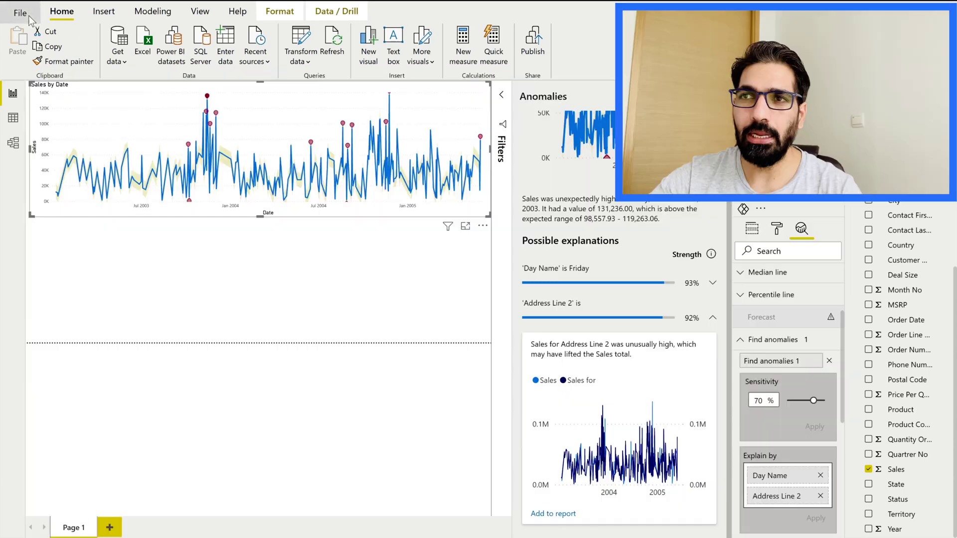
Open the global options, view the Preview features settings, and close the options dialog.
{"action": "left_click", "coordinate": [28, 16]}
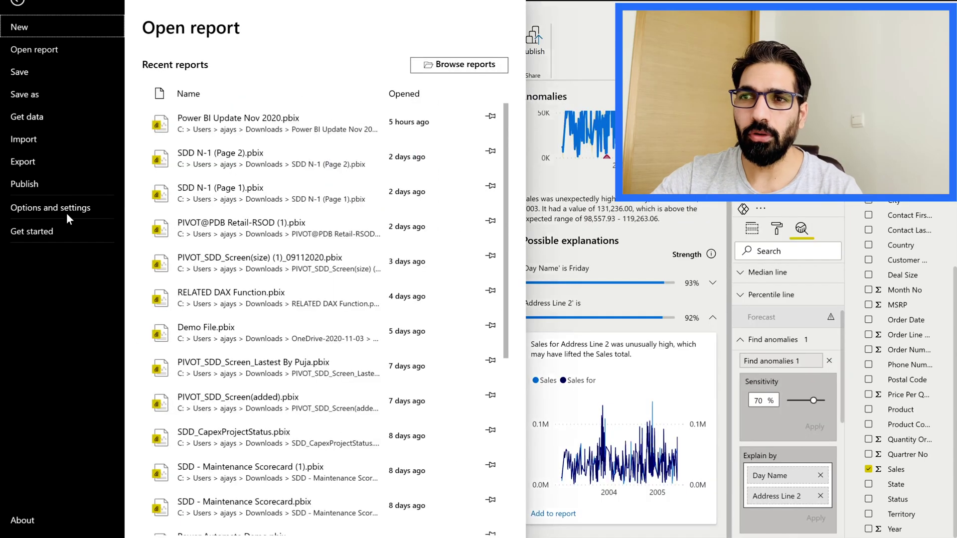
{"action": "left_click", "coordinate": [40, 209]}
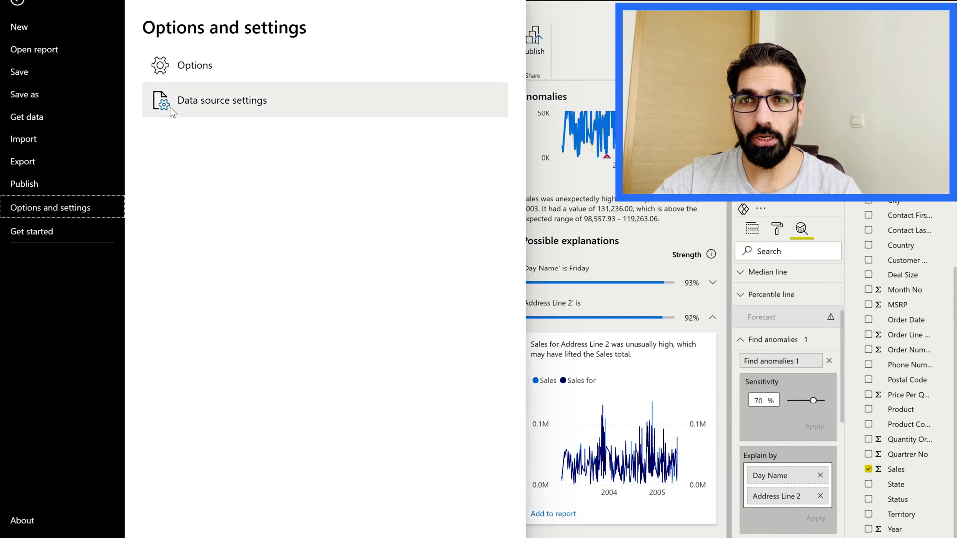
{"action": "key", "text": "Escape"}
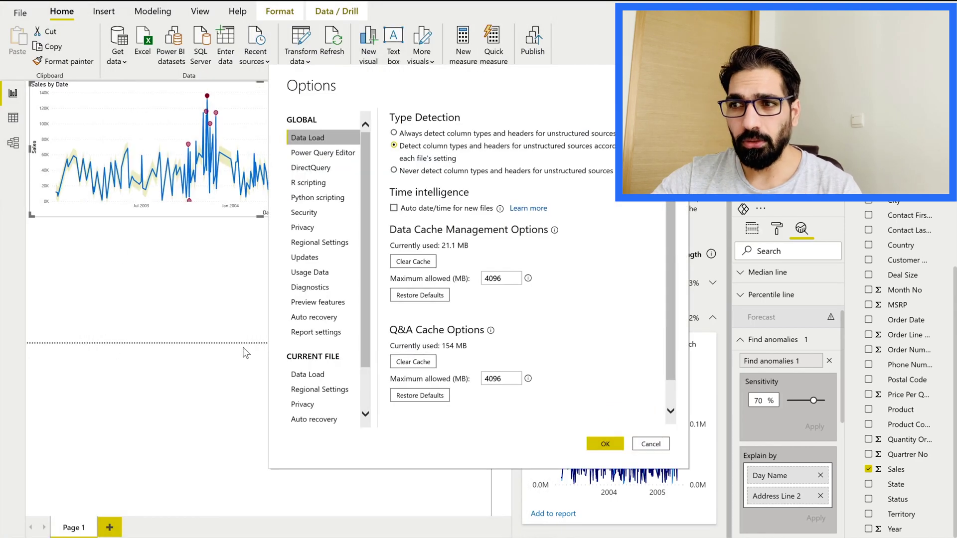
{"action": "left_click", "coordinate": [322, 302]}
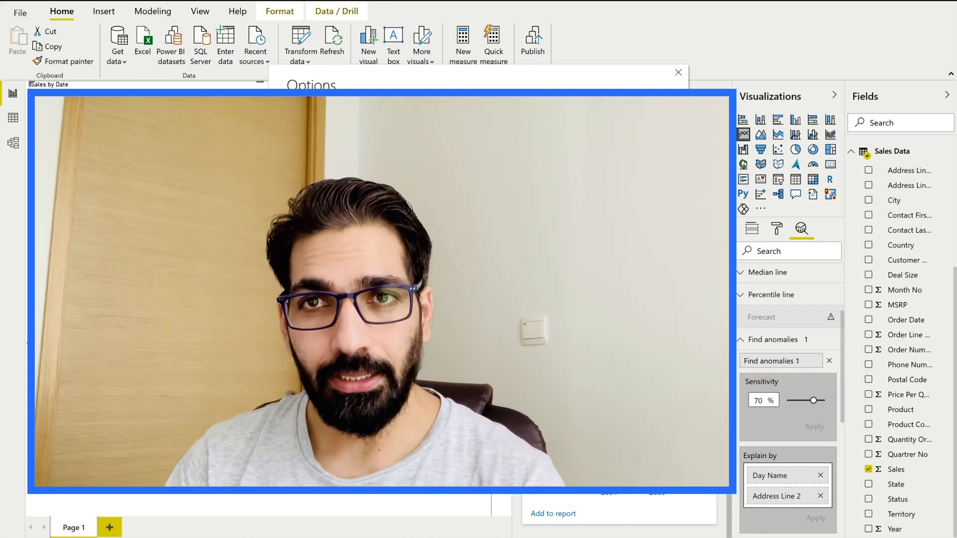
{"action": "key", "text": "Return"}
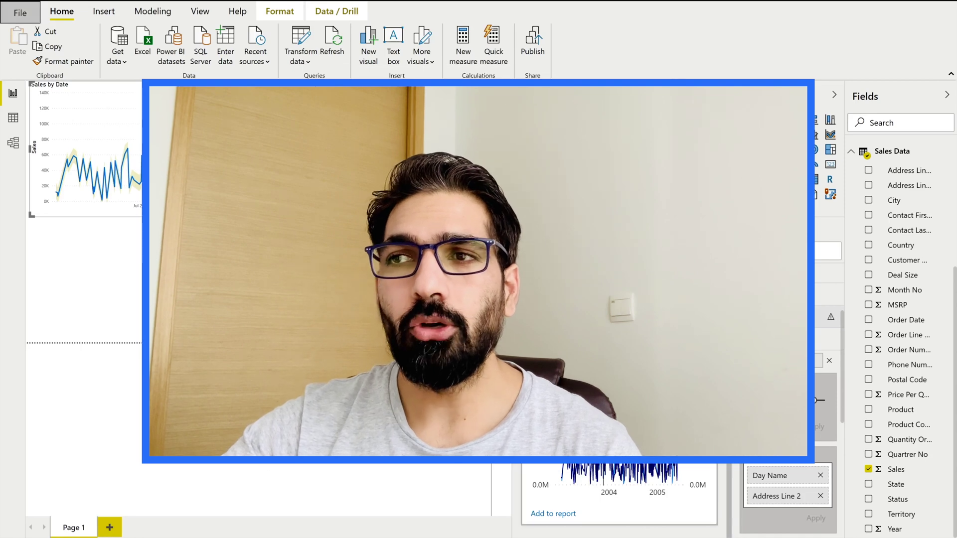